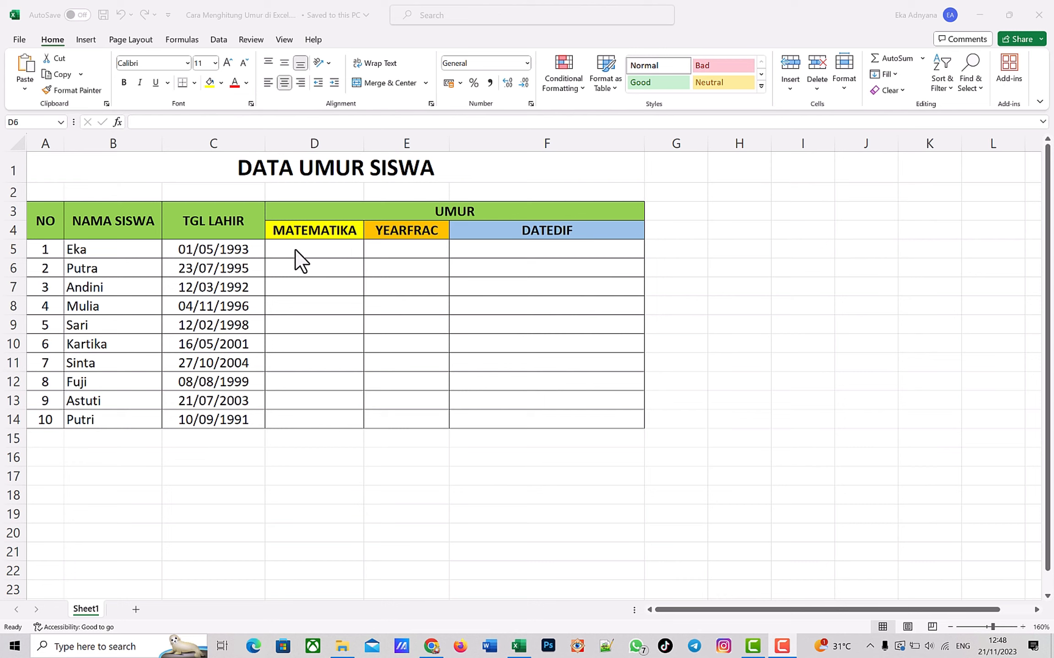
Enter the formula =(TODAY()-C5)/365 in cell D5 of the MATEMATIKA column.
click(309, 249)
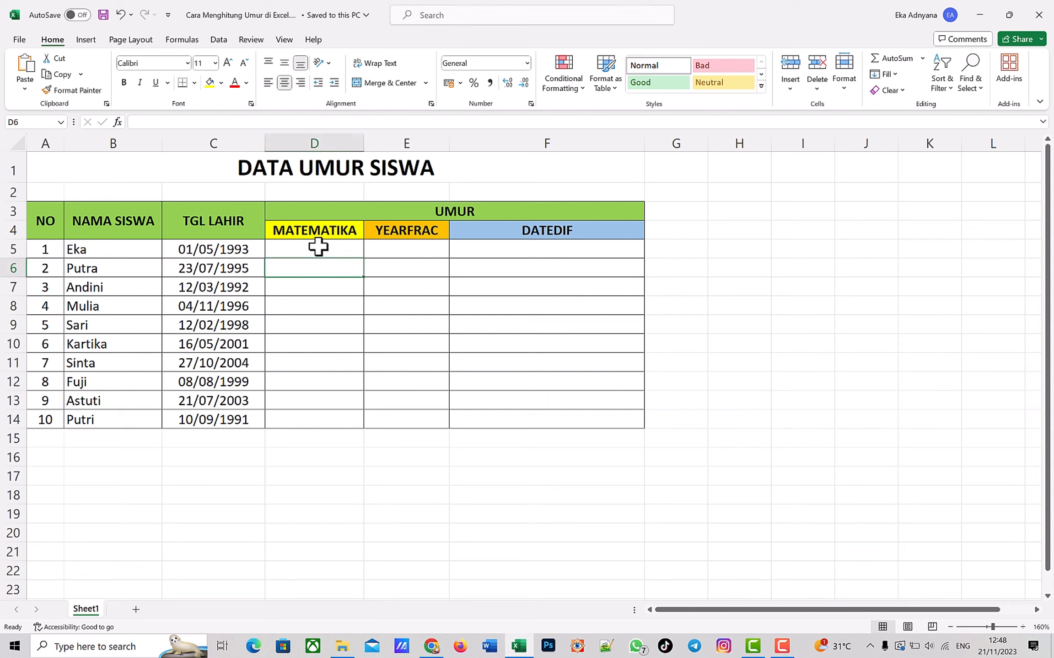
click(320, 247)
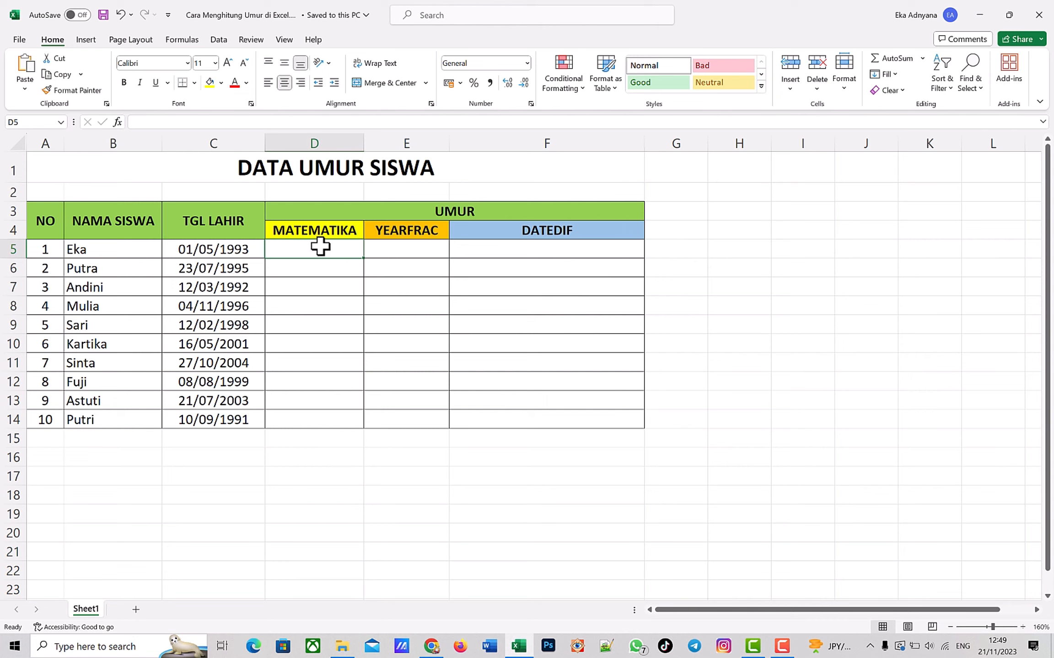
text(=)
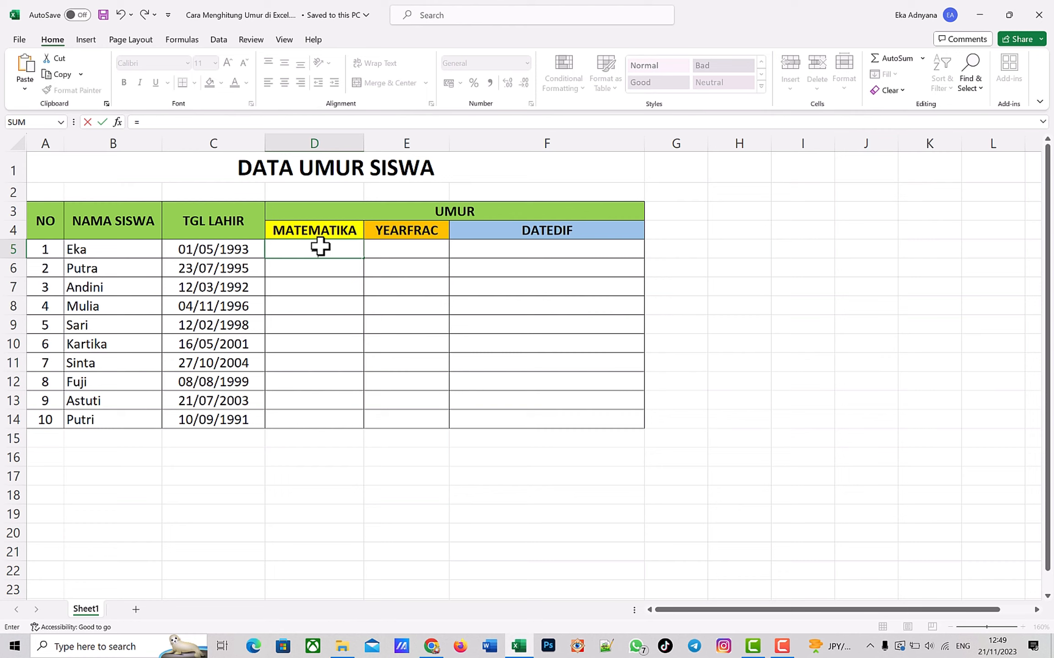
text((toda)
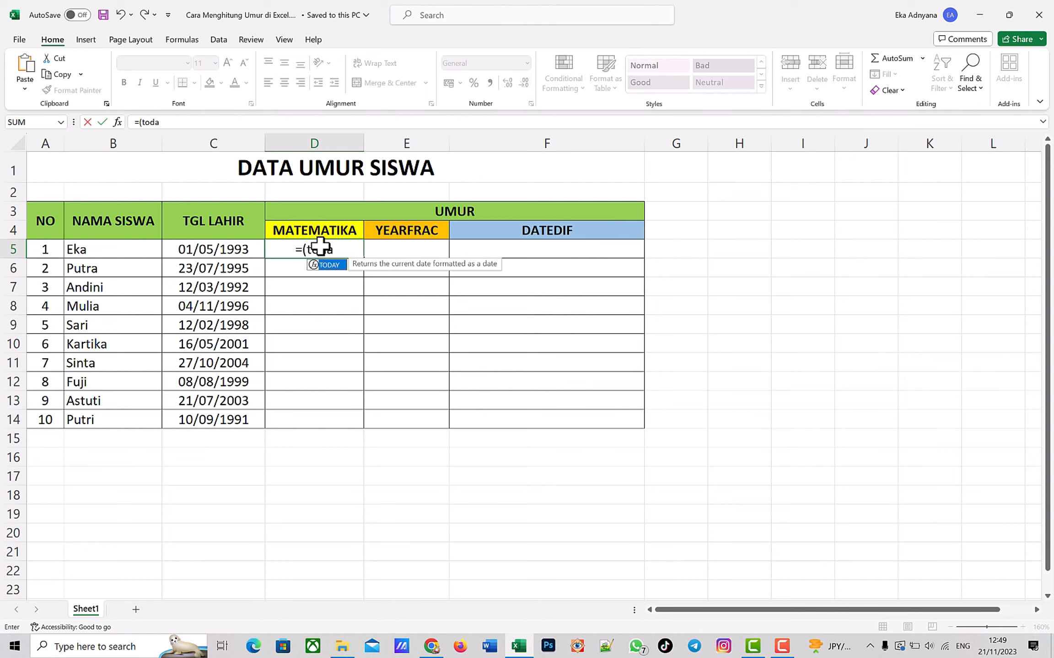
key(Tab)
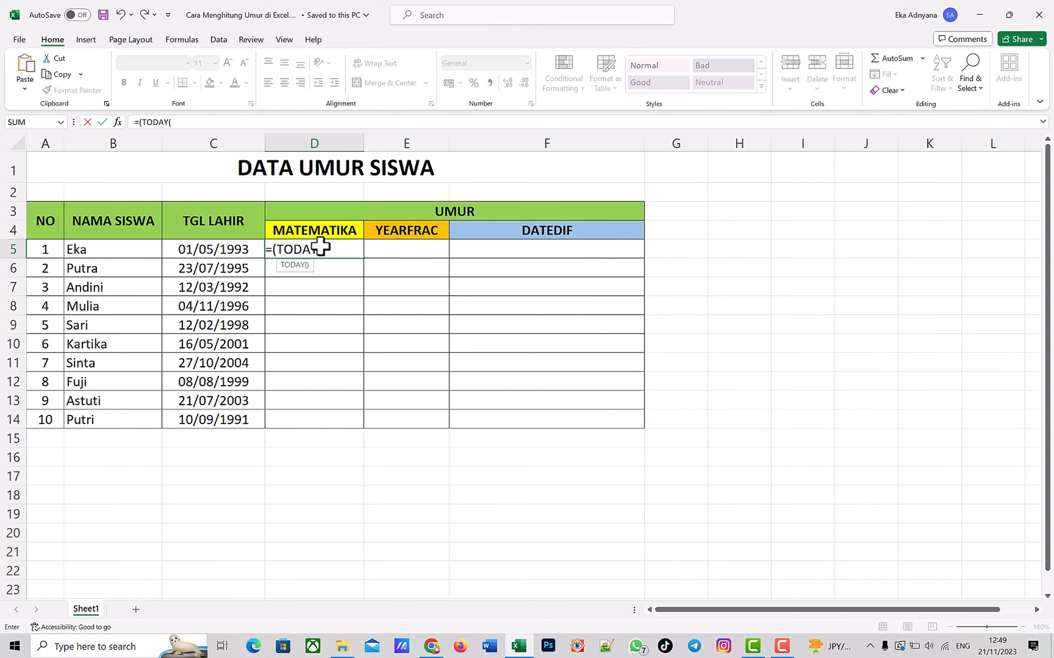
text()-)
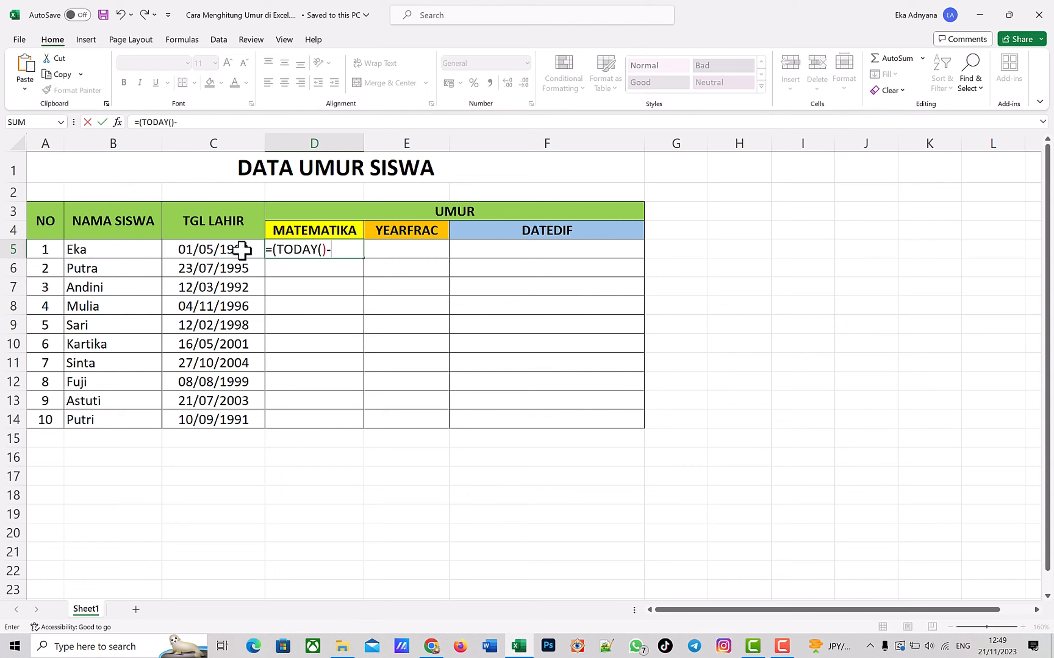
click(240, 249)
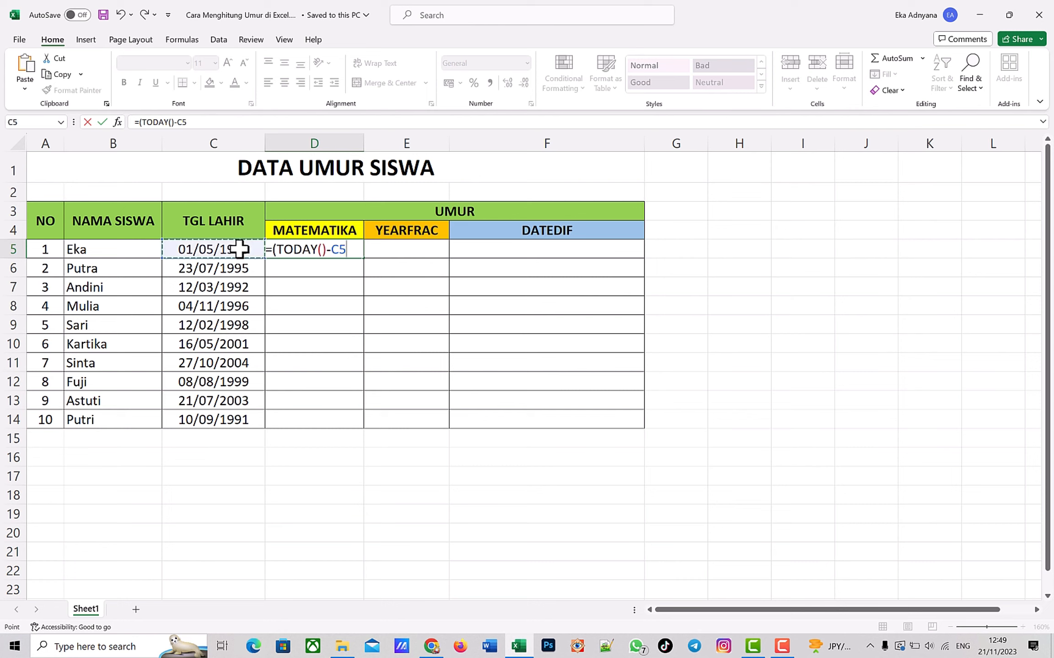
text()/365)
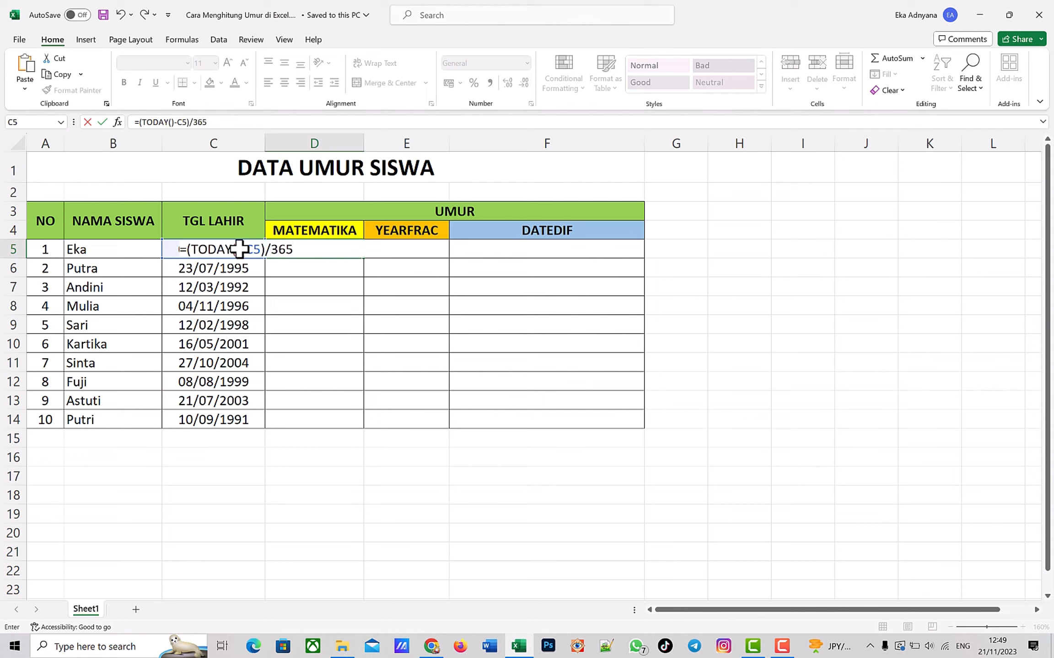
key(Return)
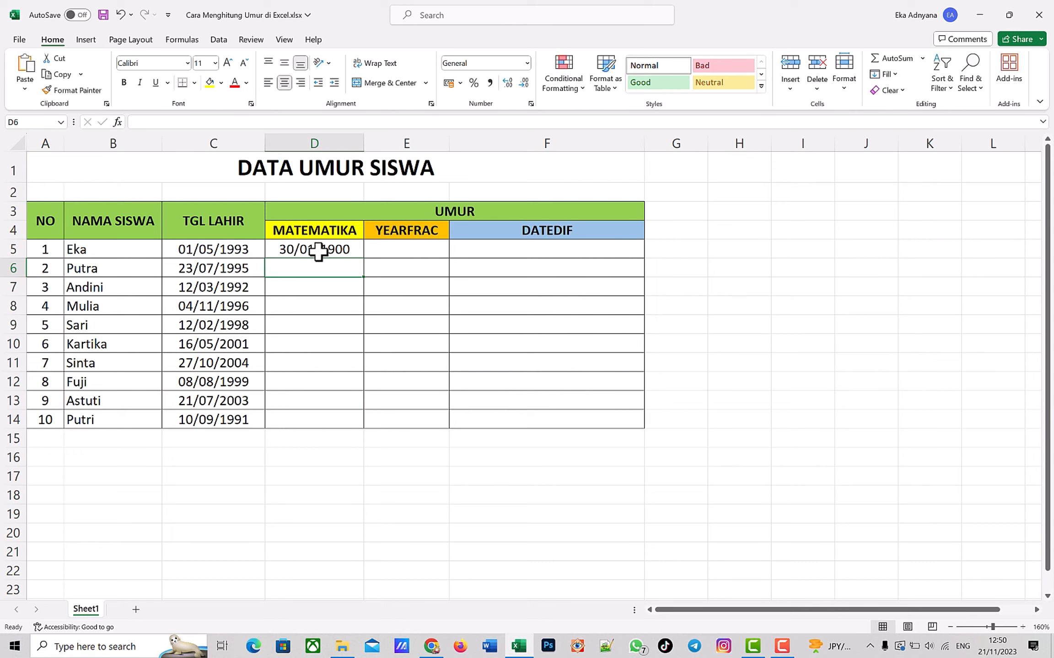
Set the number format of cell D5 to General.
click(327, 250)
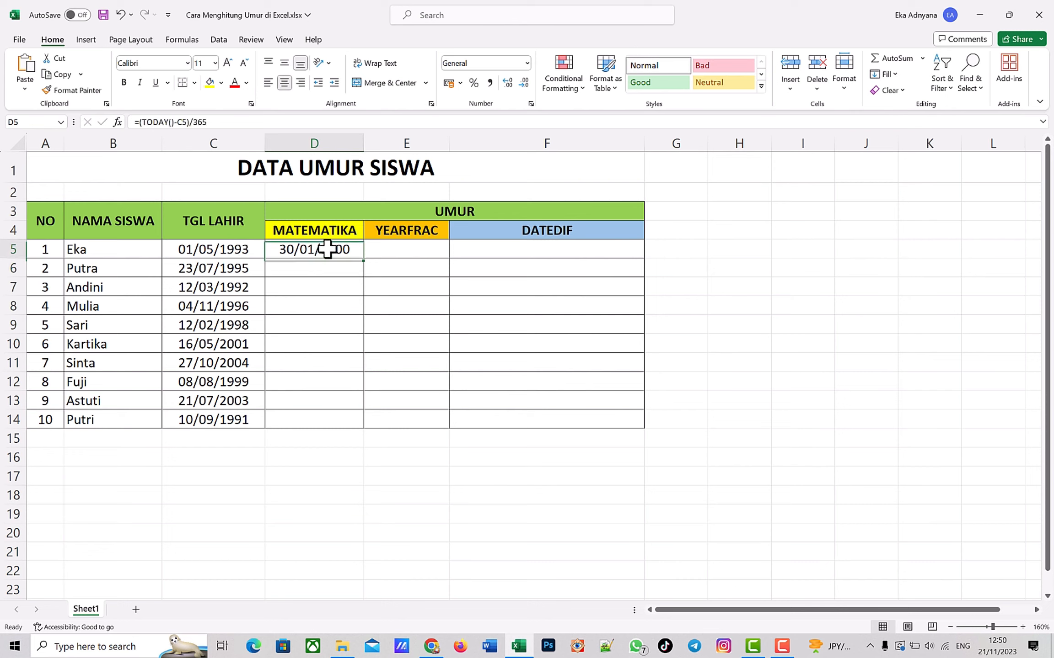
click(527, 63)
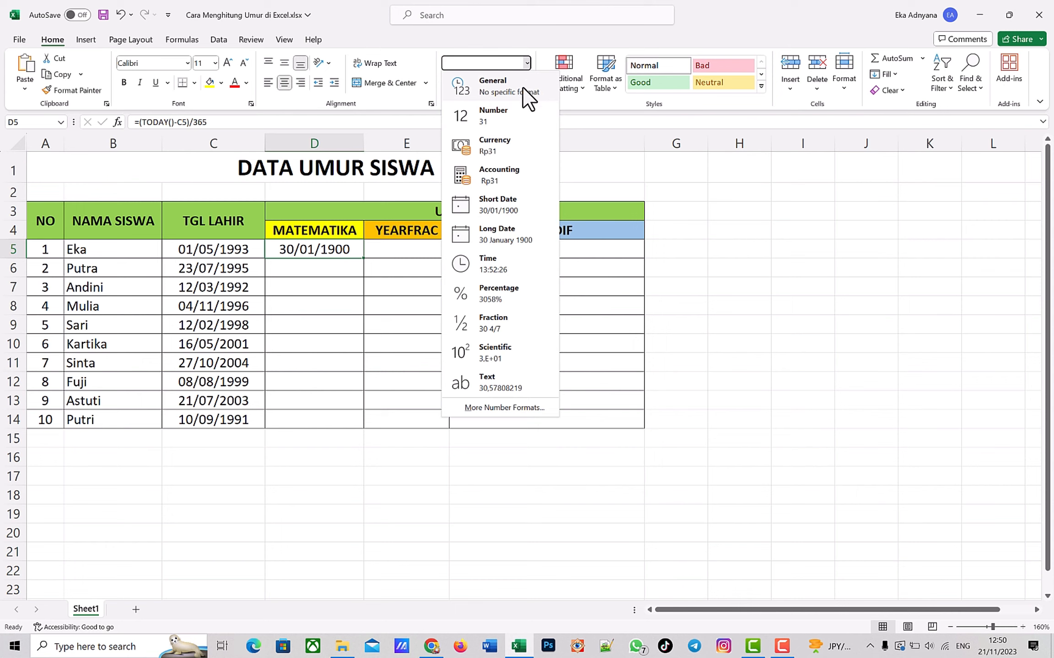
click(522, 88)
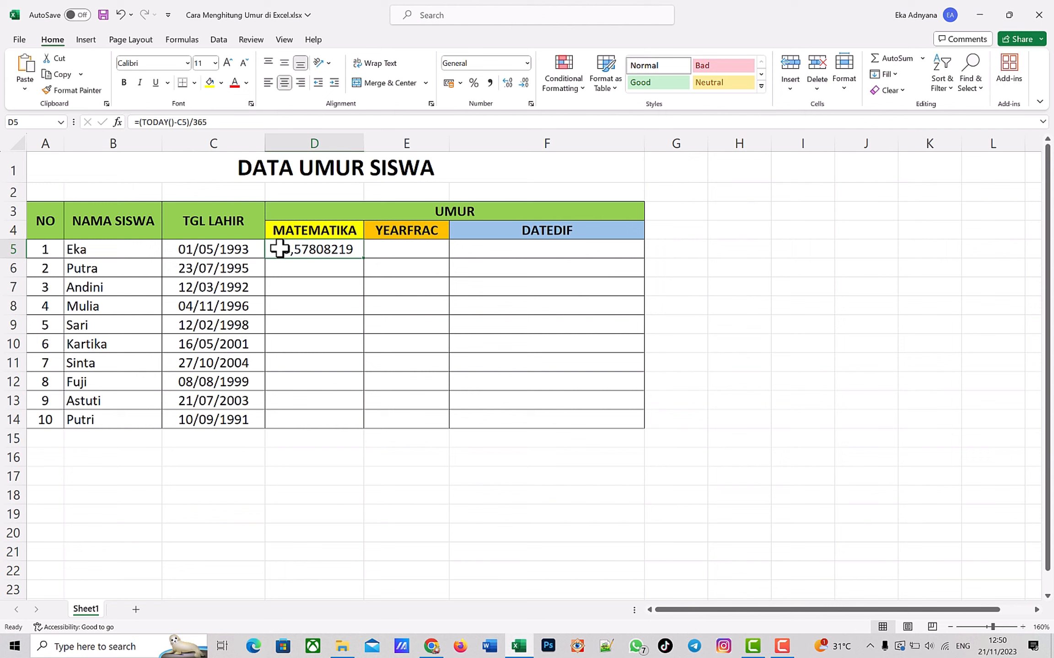
Wrap the age formula in D5 with INT so that it reads =INT((TODAY()-C5)/365).
double_click(272, 249)
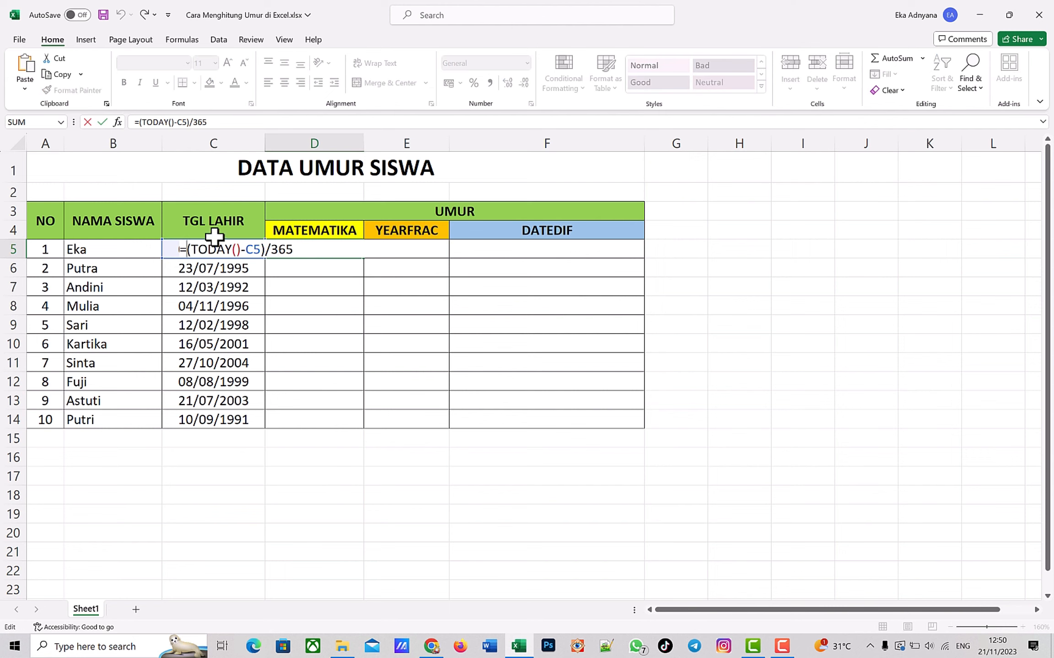
text(int)
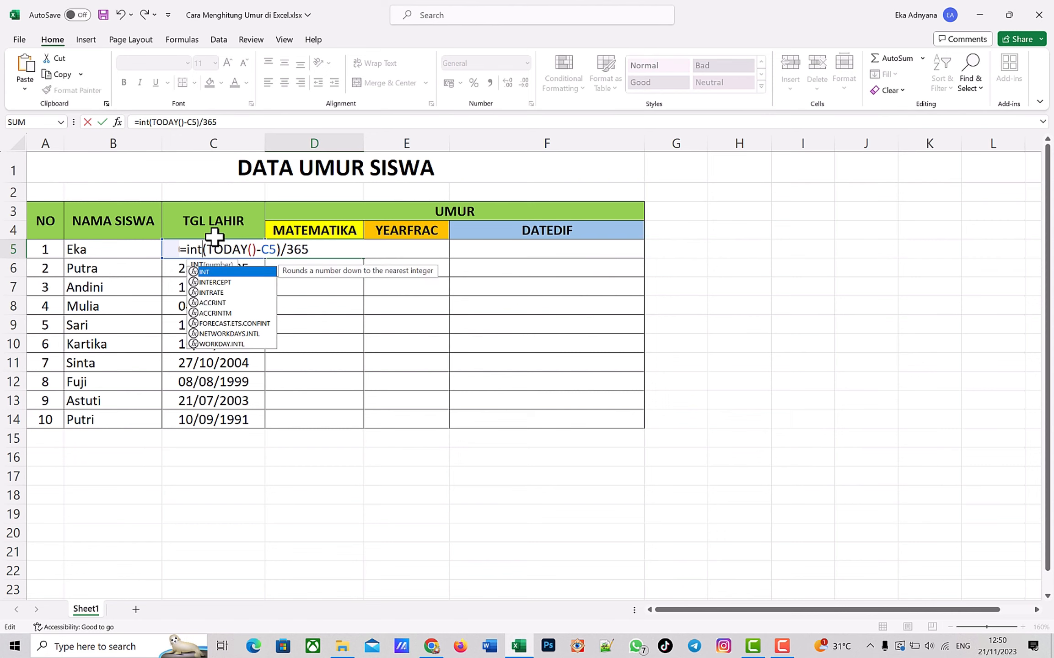
key(Tab)
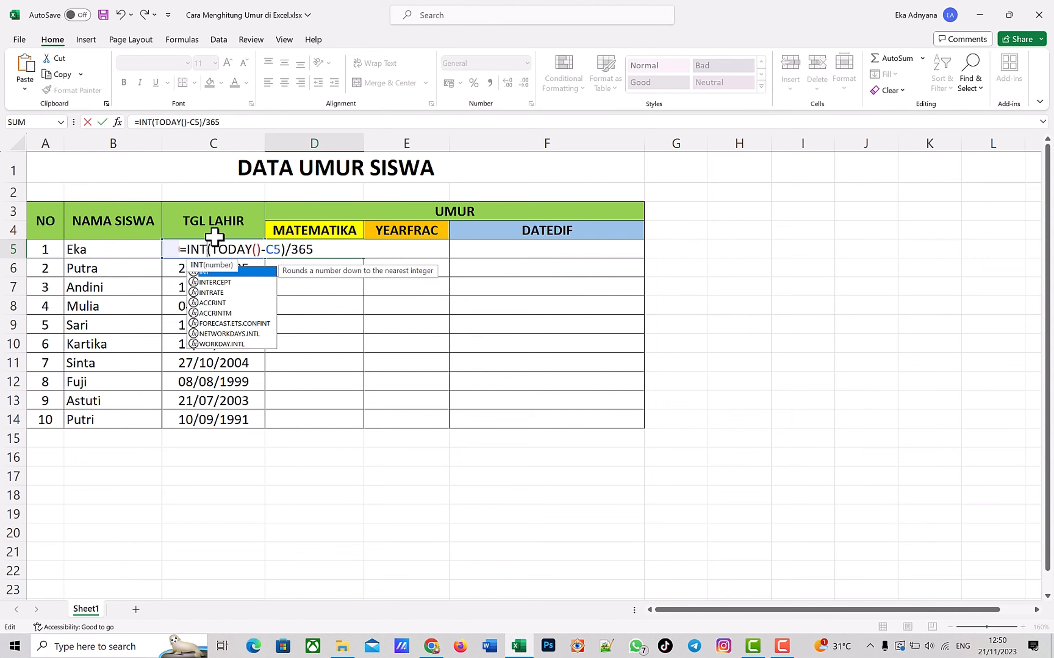
text(()
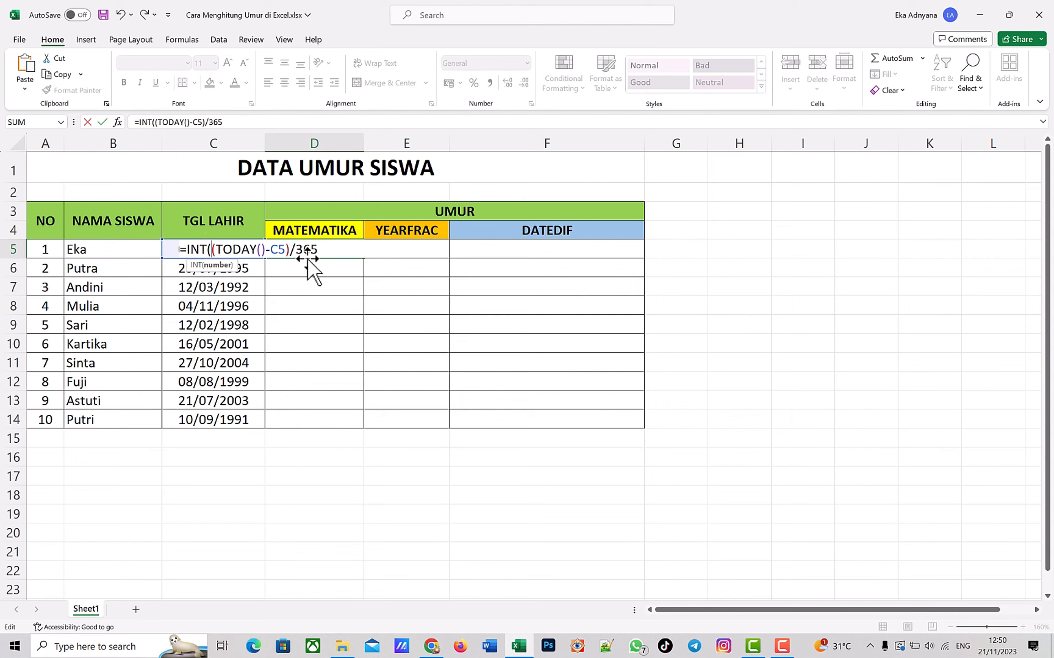
click(326, 251)
text())
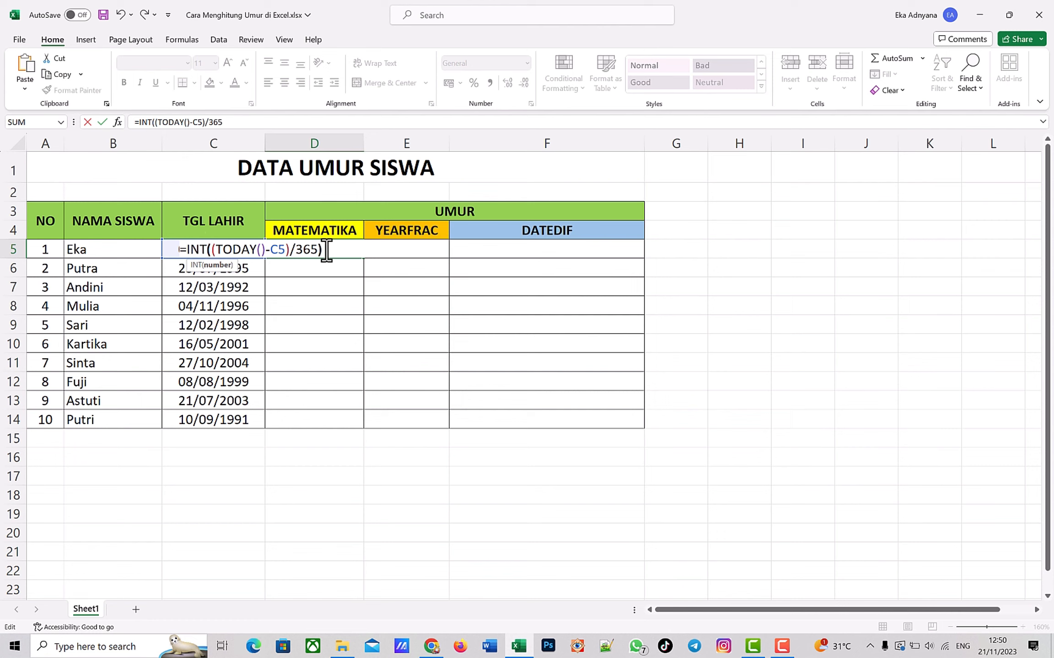
key(Return)
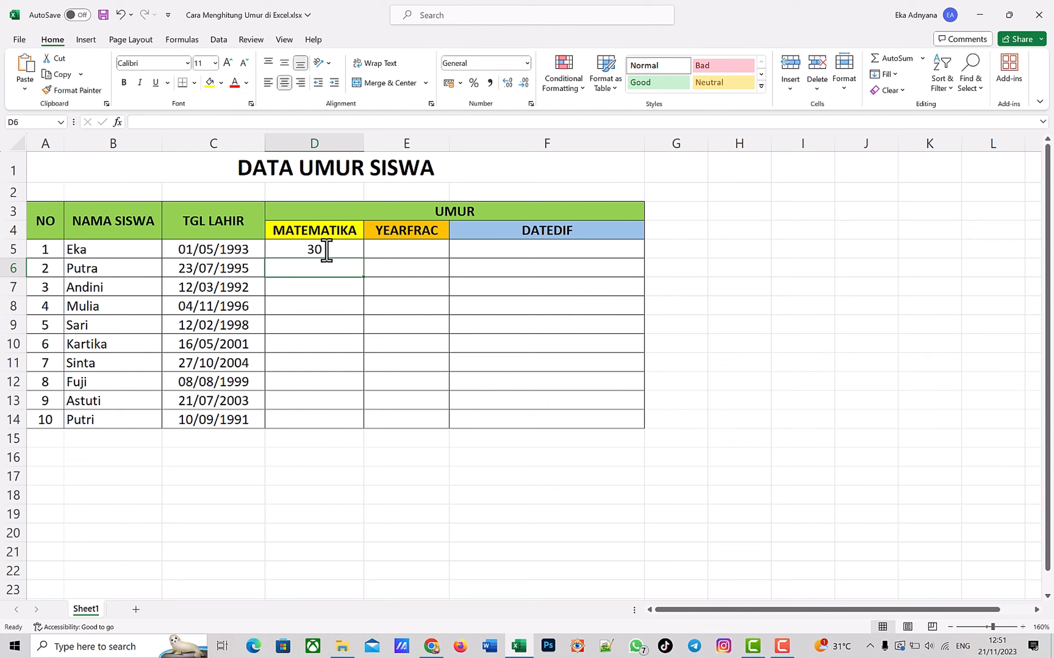
Append &" Tahun" to the end of the formula in D5.
double_click(337, 249)
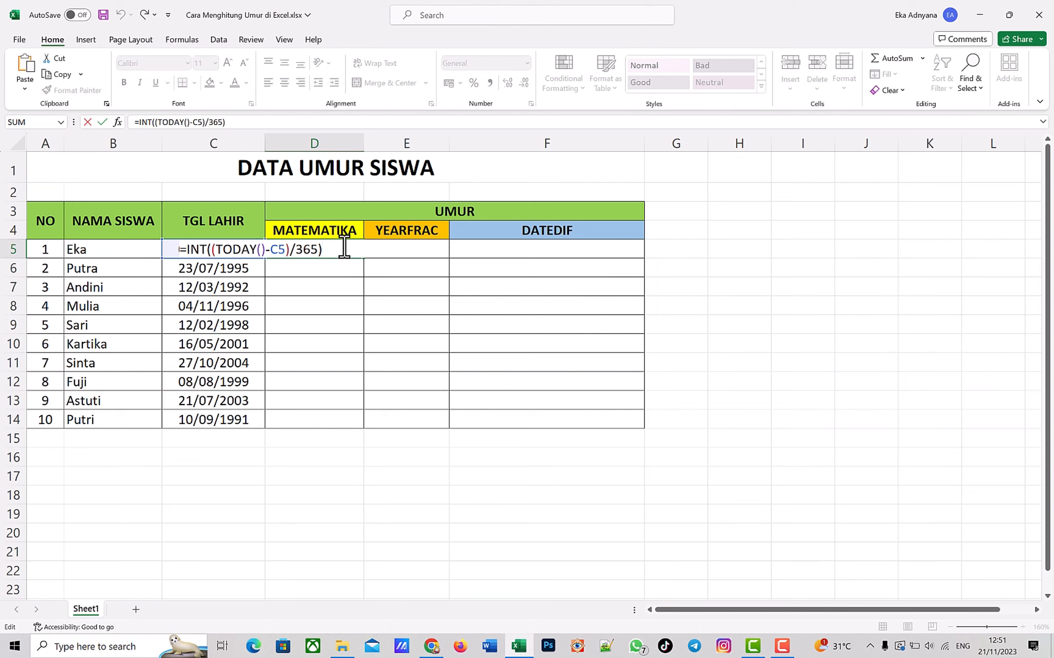
text(&" Tahun")
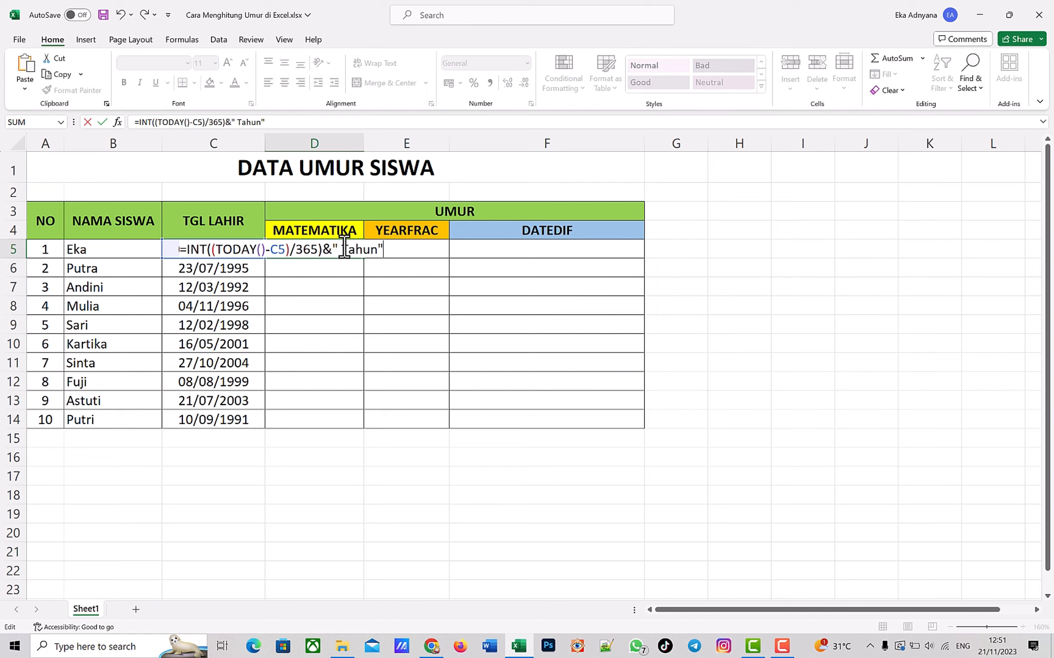
key(Return)
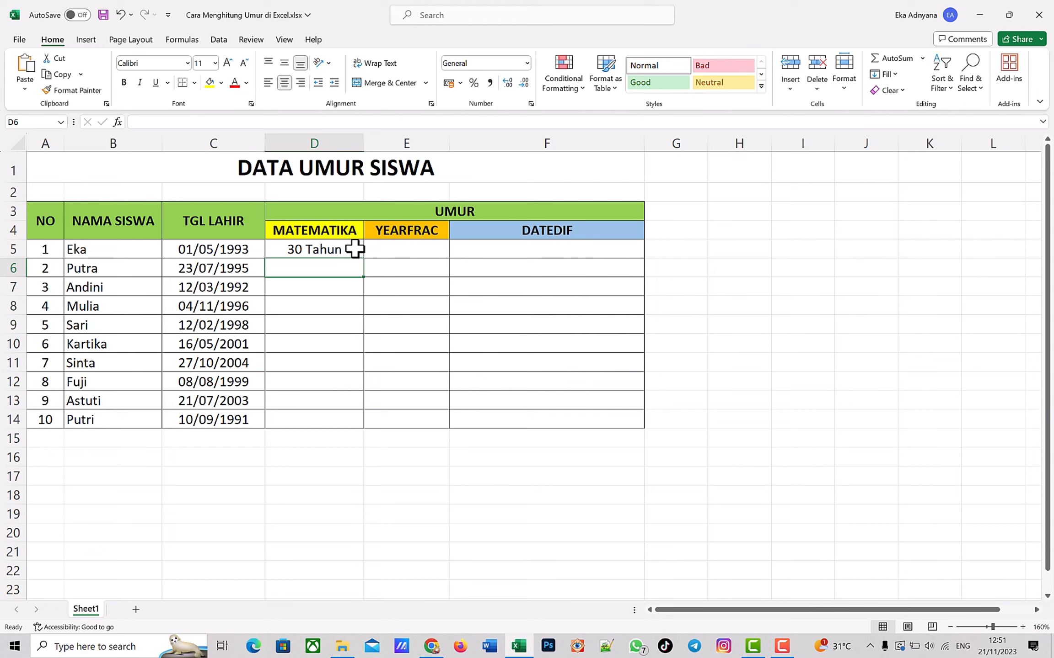
Fill the formula in D5 down the MATEMATIKA column through D14.
click(355, 247)
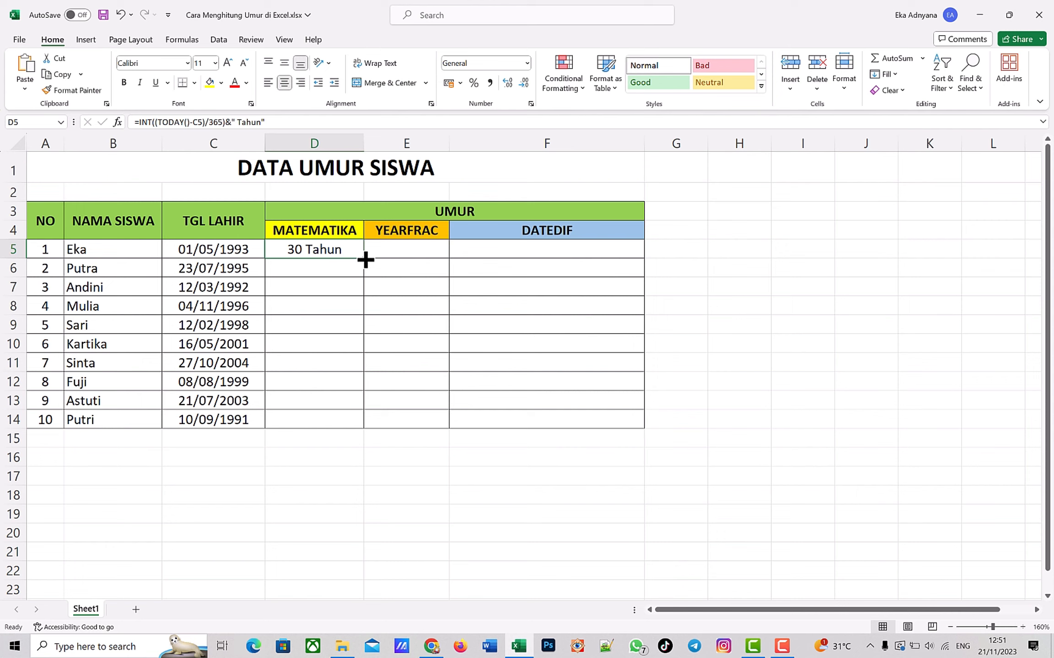
double_click(365, 260)
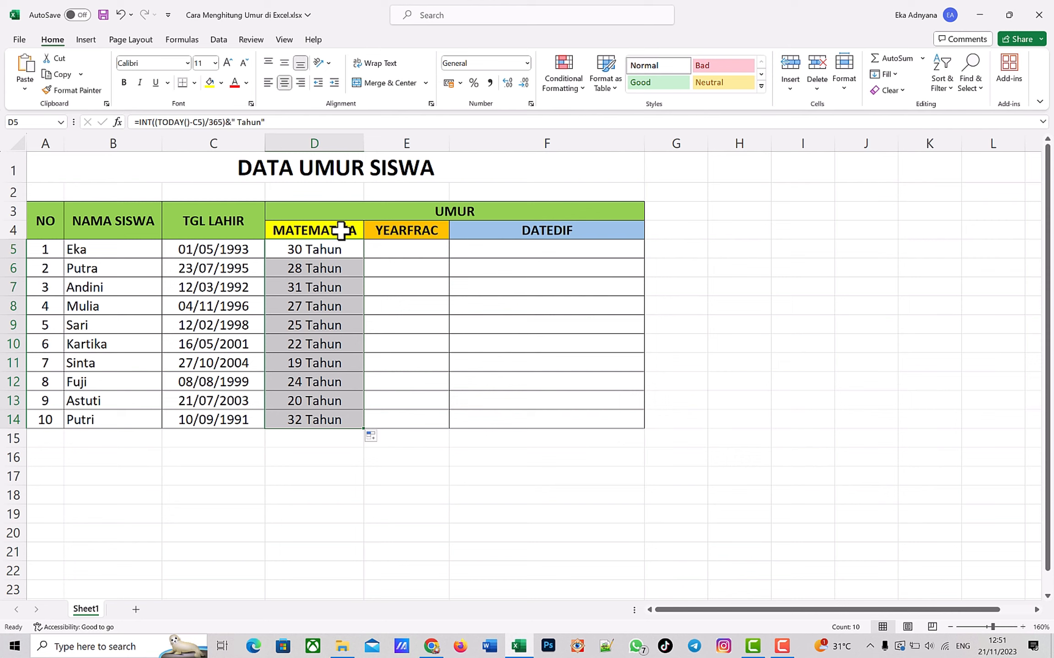
click(341, 231)
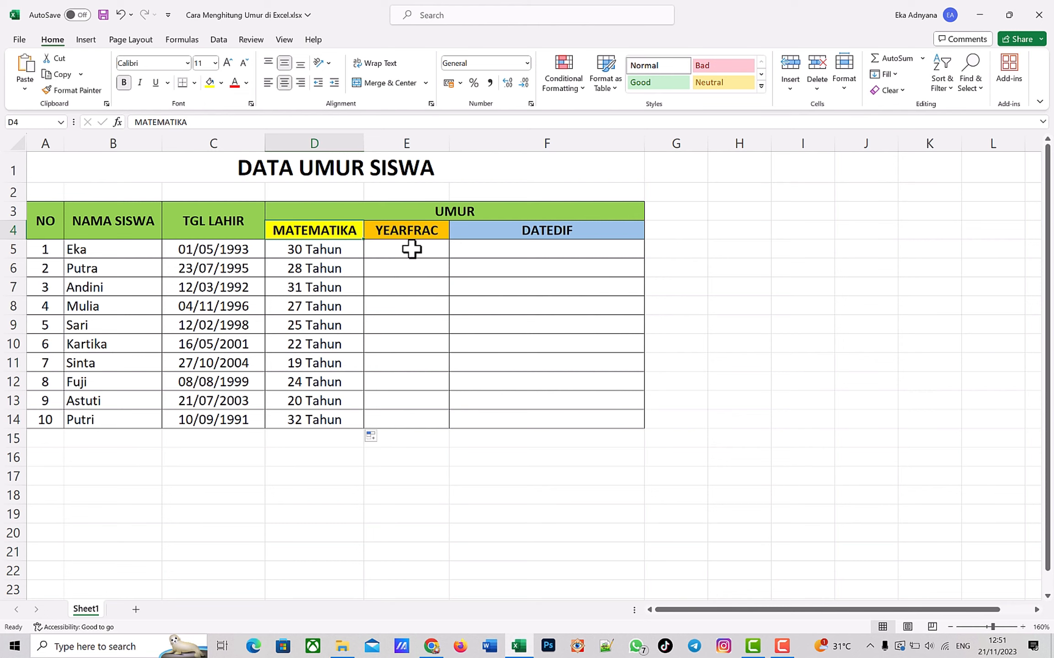
Start a YEARFRAC formula in E5 with the birth date in C5 as the start date.
click(410, 232)
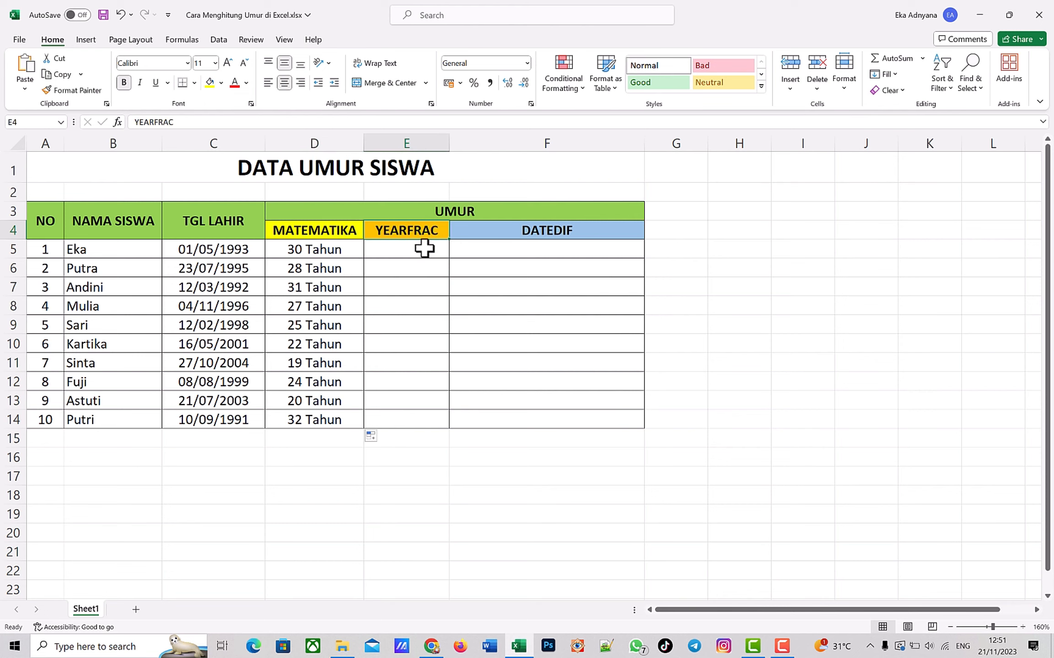
click(412, 250)
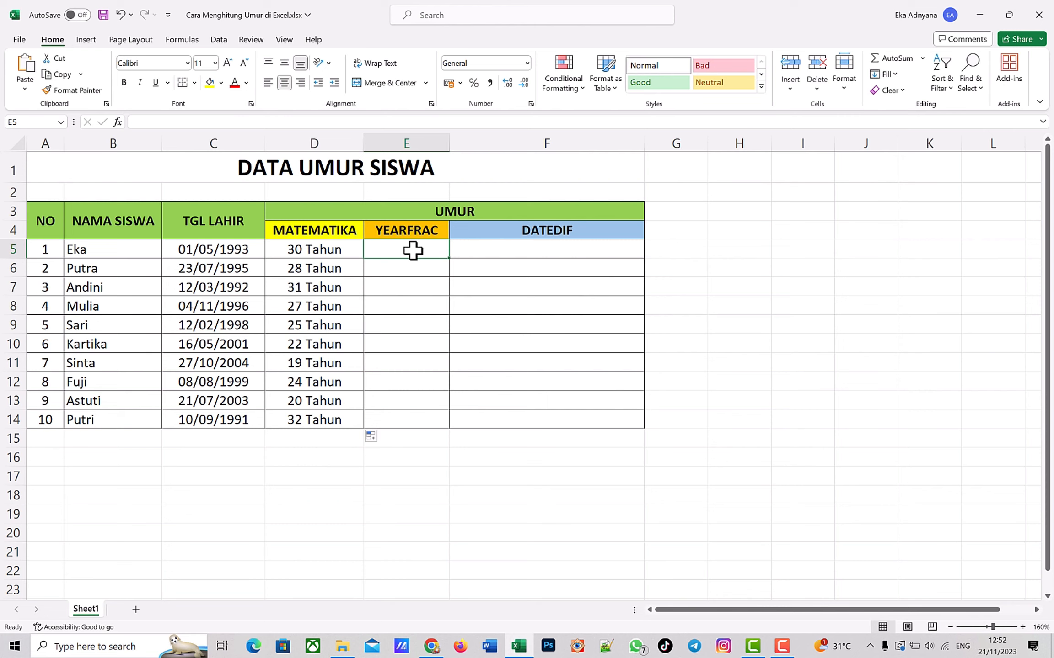
text(=)
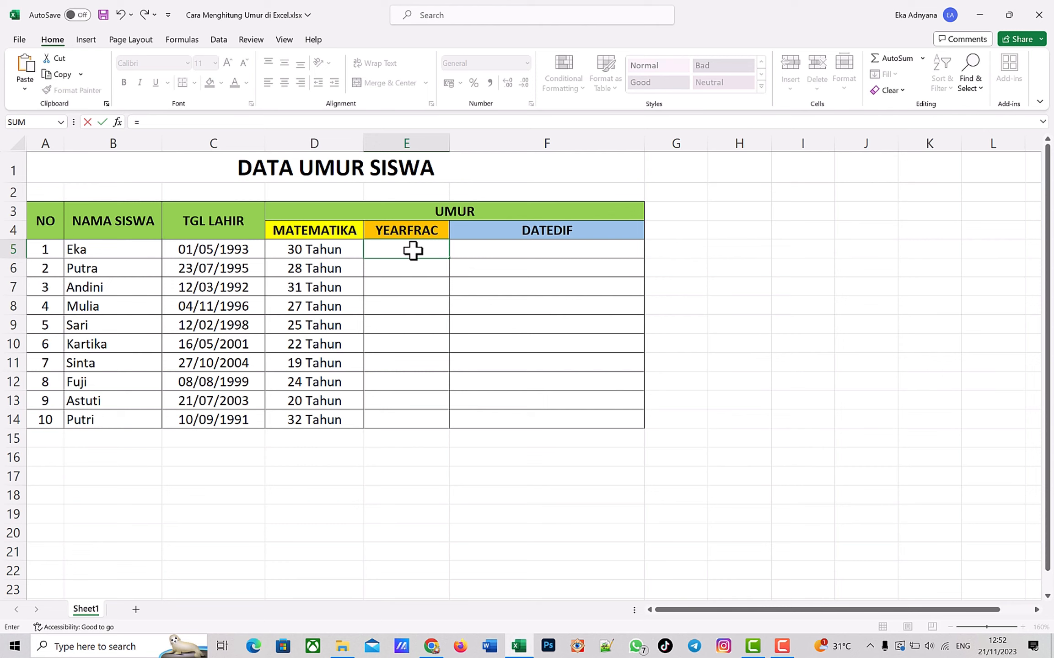
text(yer)
key(BackSpace)
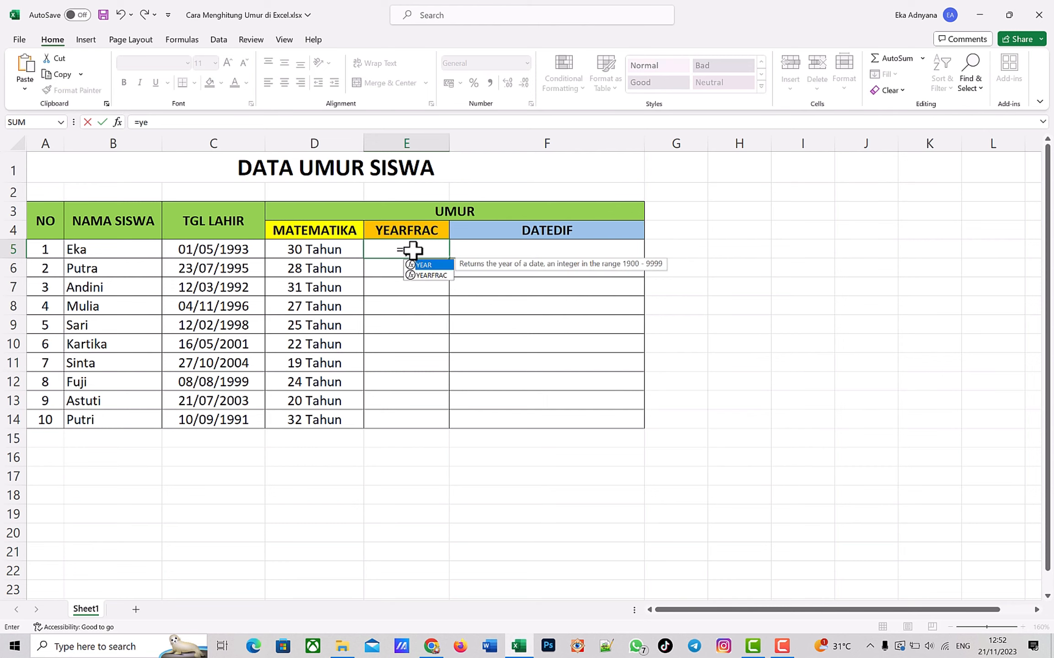
text(ar)
key(Down)
key(Tab)
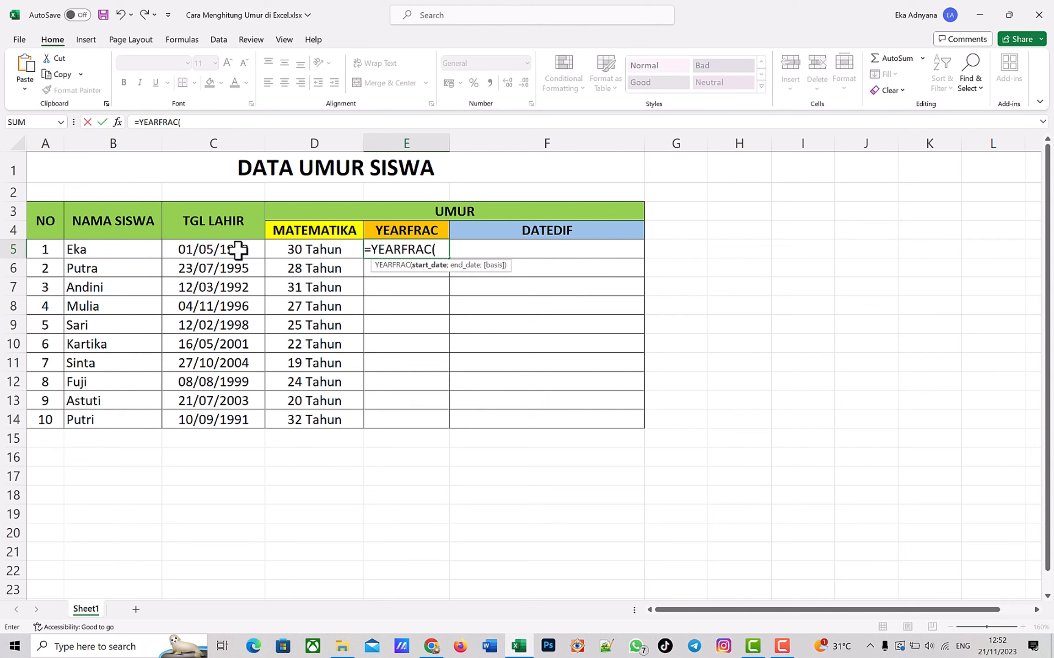
click(238, 249)
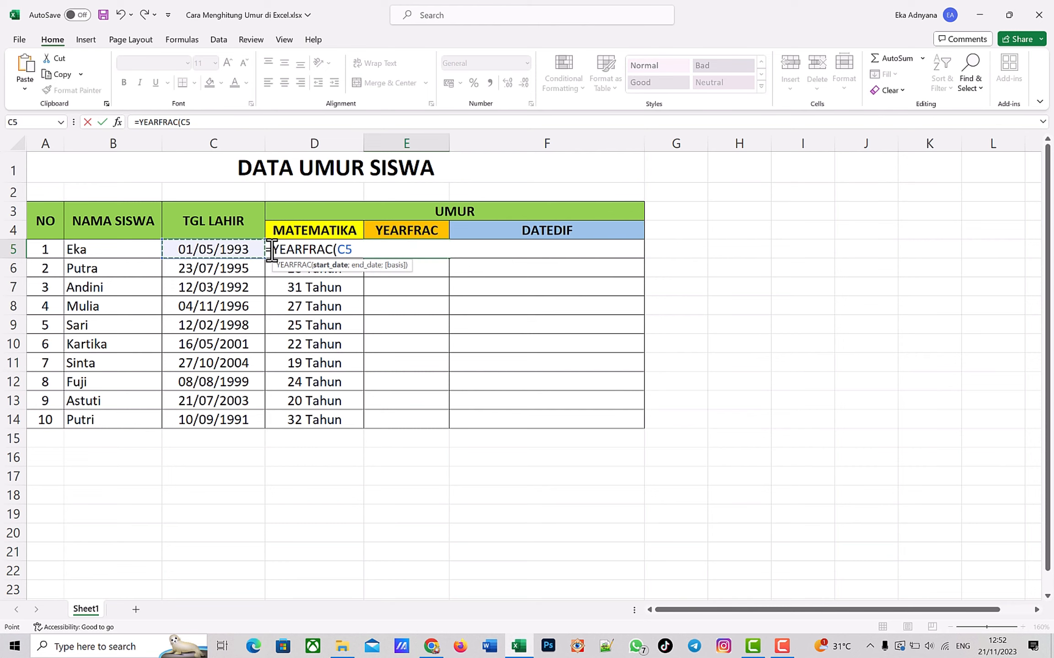
text(;)
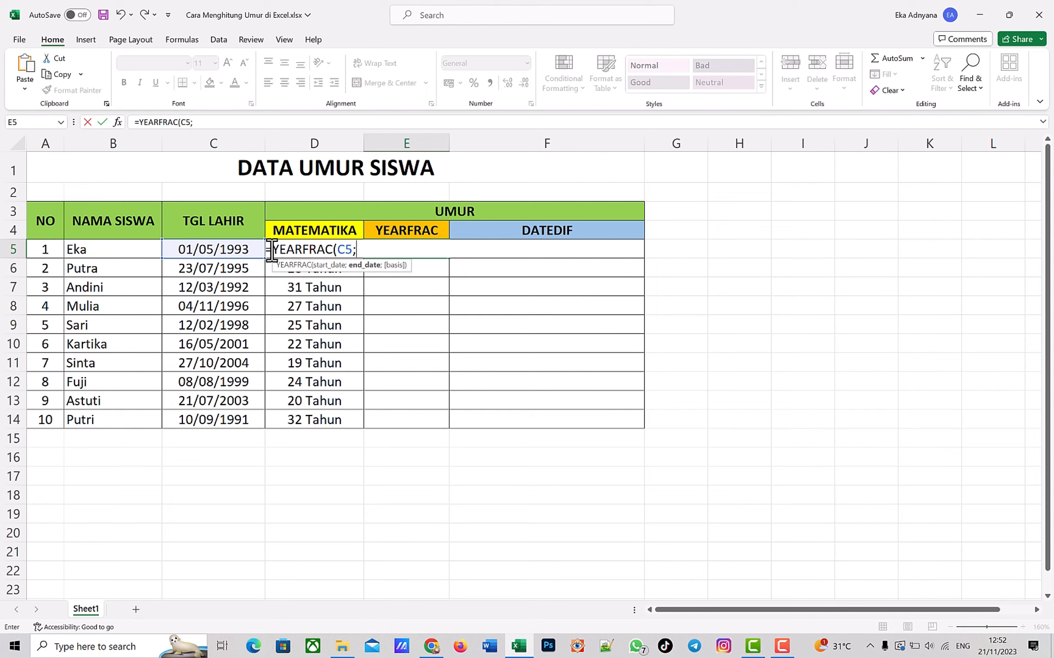
Complete the E5 formula with TODAY() as end date and basis 1, so that it reads =YEARFRAC(C5;TODAY();1).
text(t)
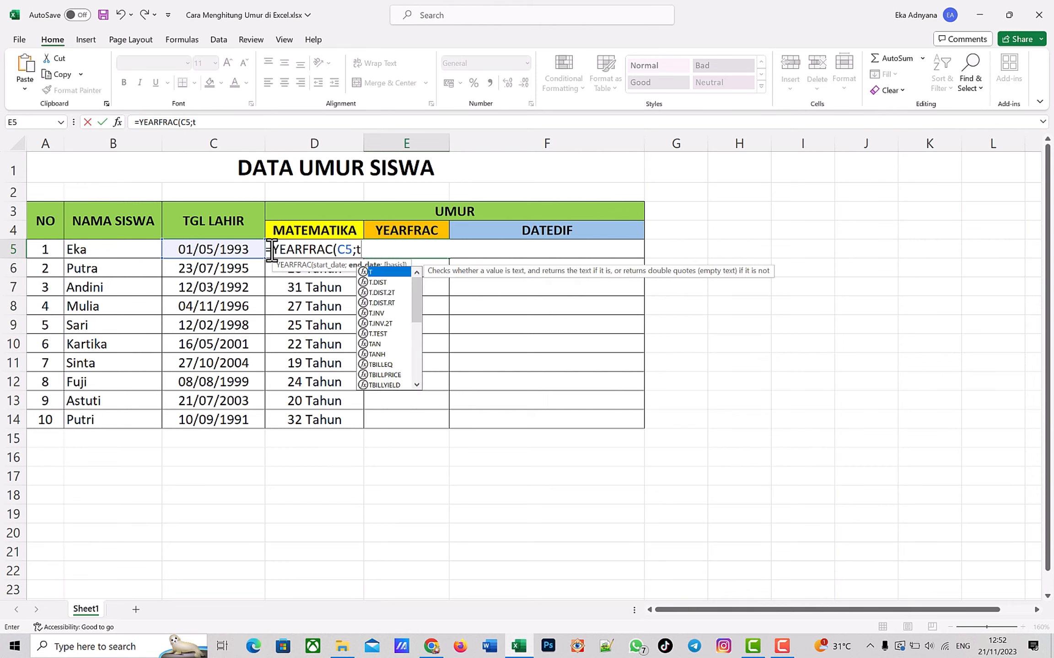
text(oda)
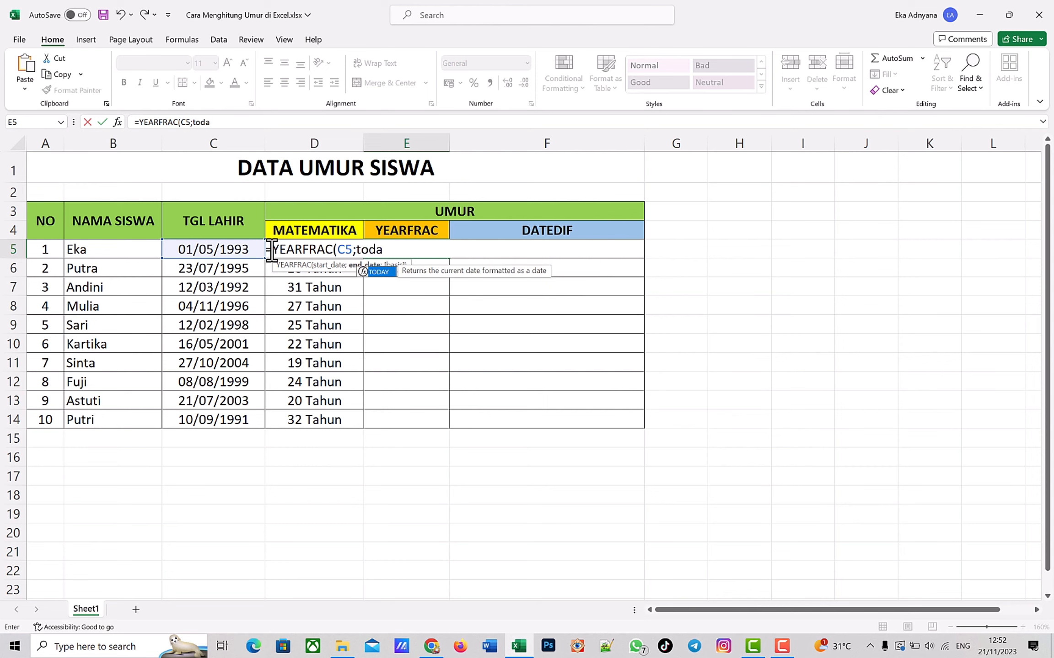
key(Tab)
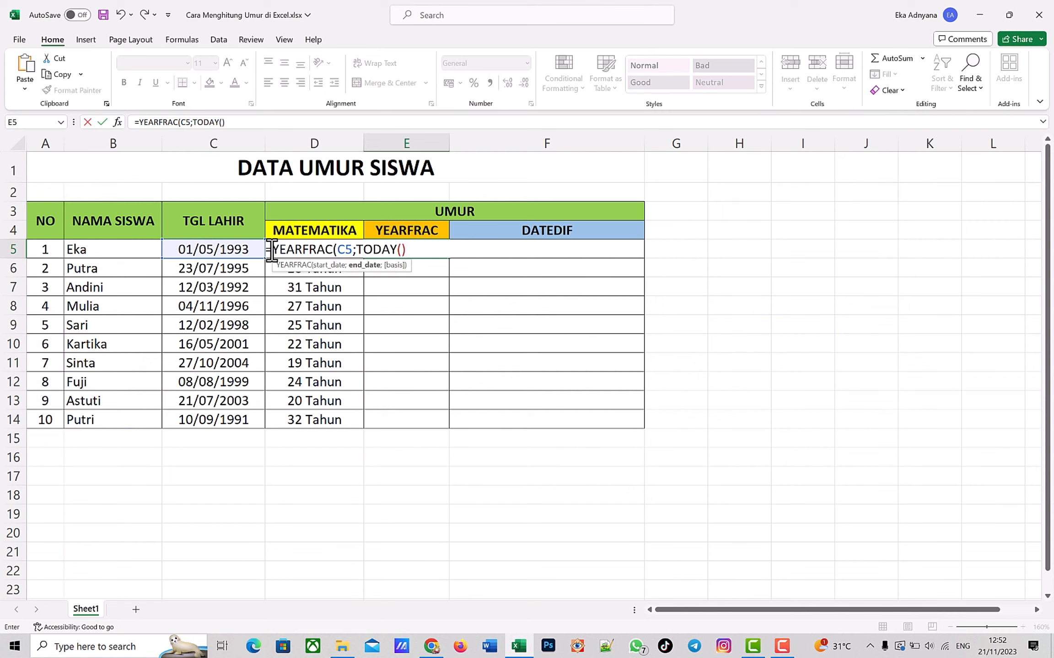
text();)
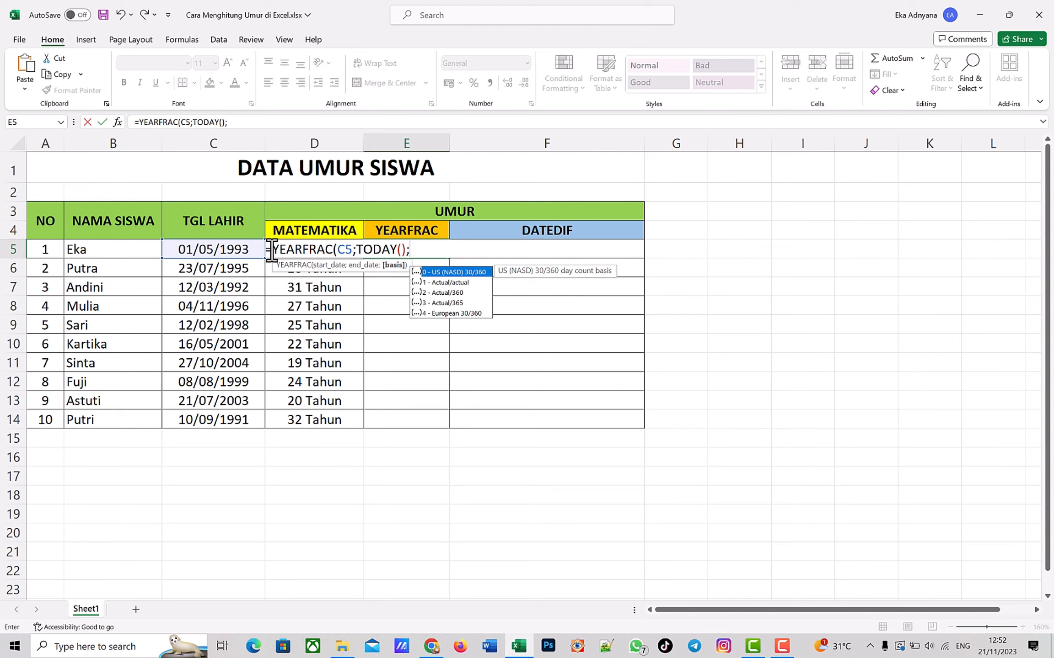
key(Down)
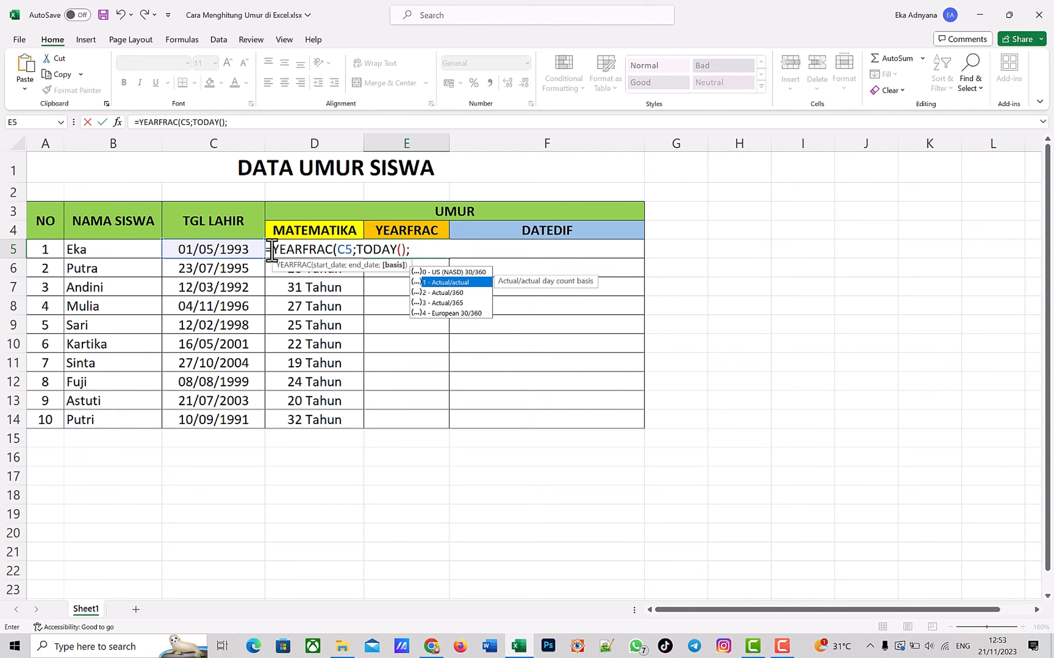
text(1)
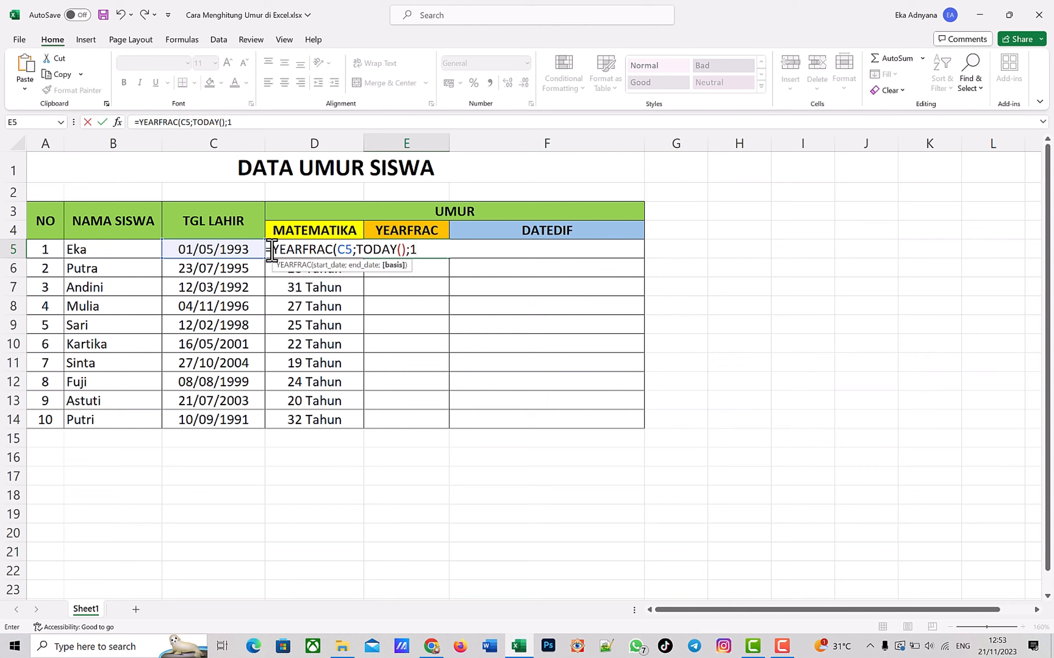
text())
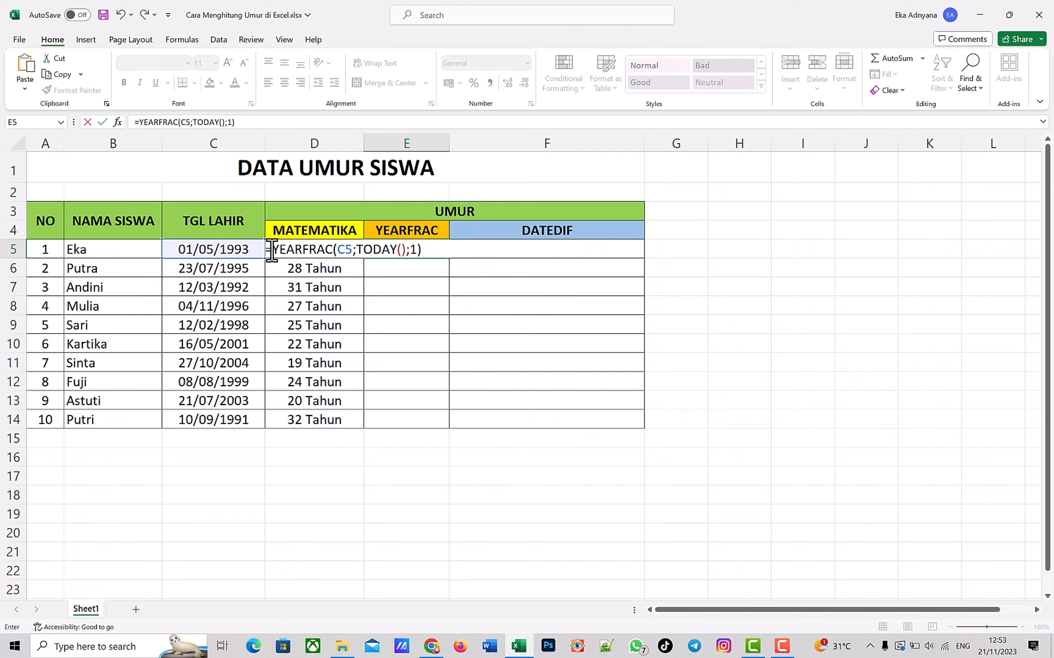
key(Return)
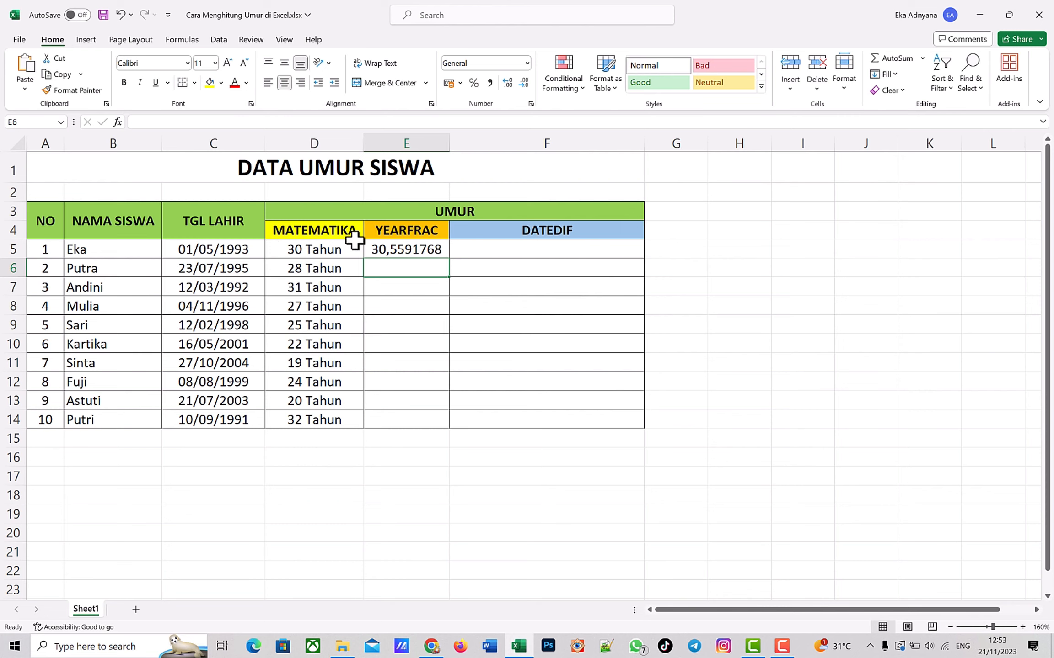
Wrap the E5 formula in ROUNDDOWN with 0 digits so that it reads =ROUNDDOWN(YEARFRAC(C5;TODAY();1);0).
click(377, 249)
double_click(377, 249)
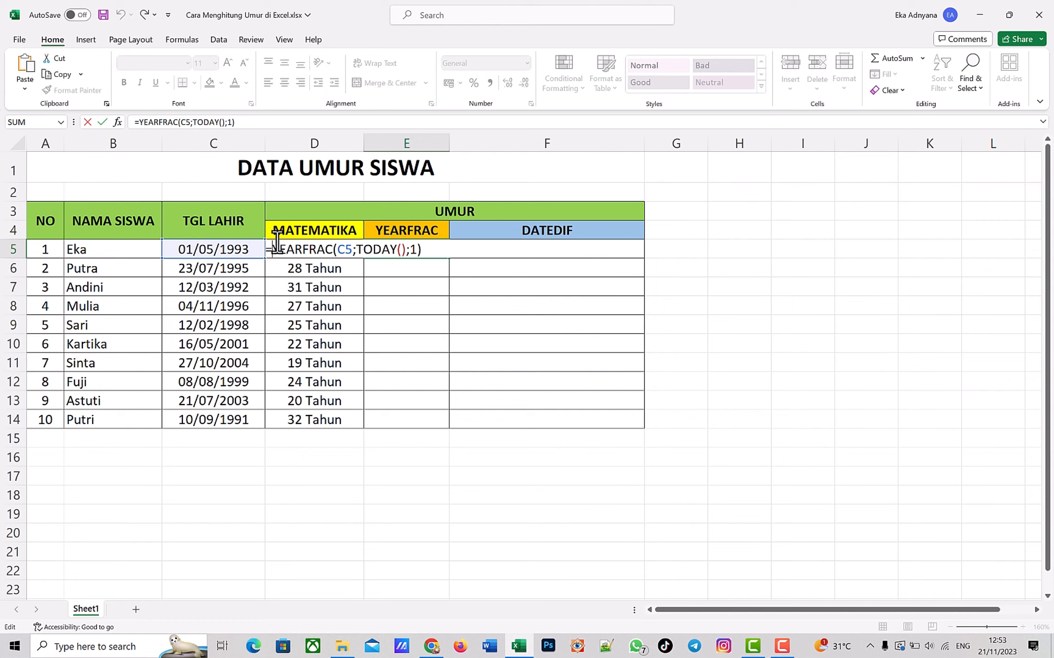
text(roun)
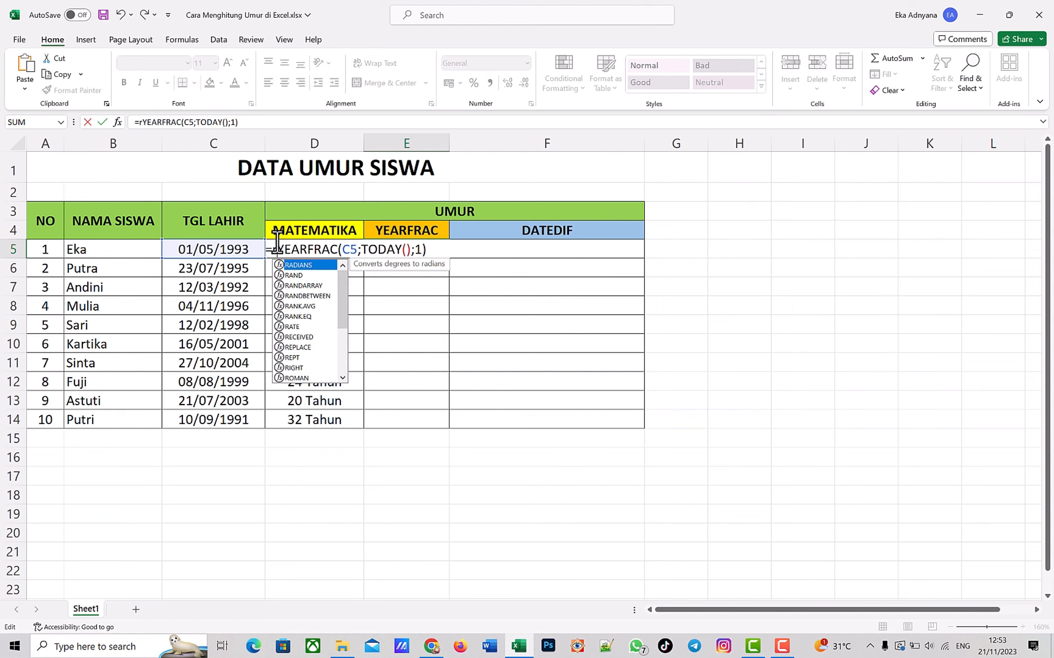
key(Down)
key(Tab)
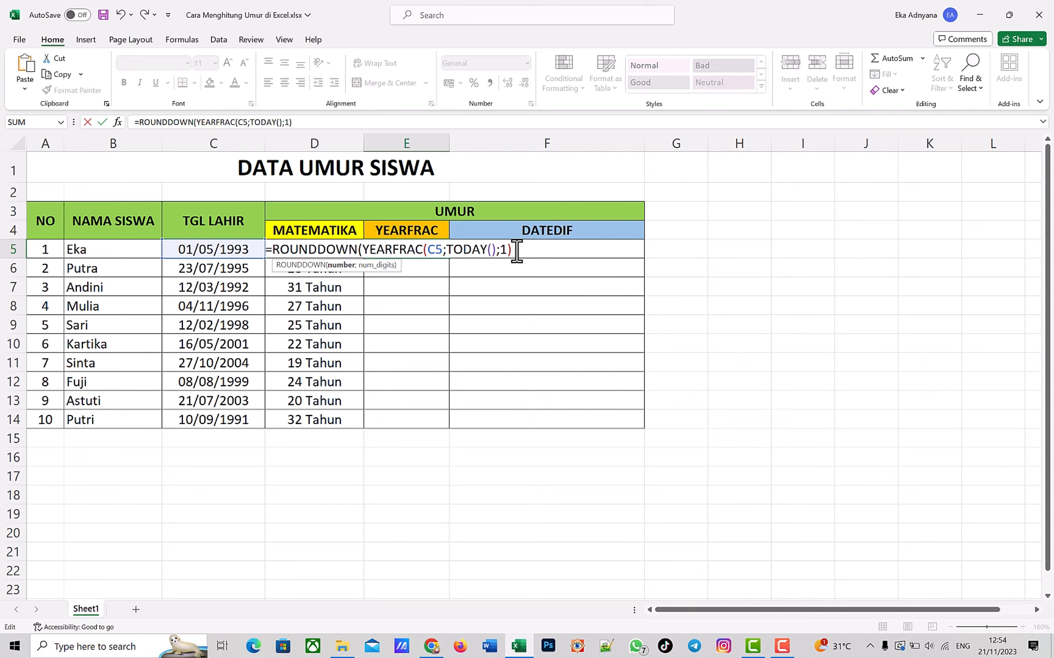
text(;)
text(0)
text())
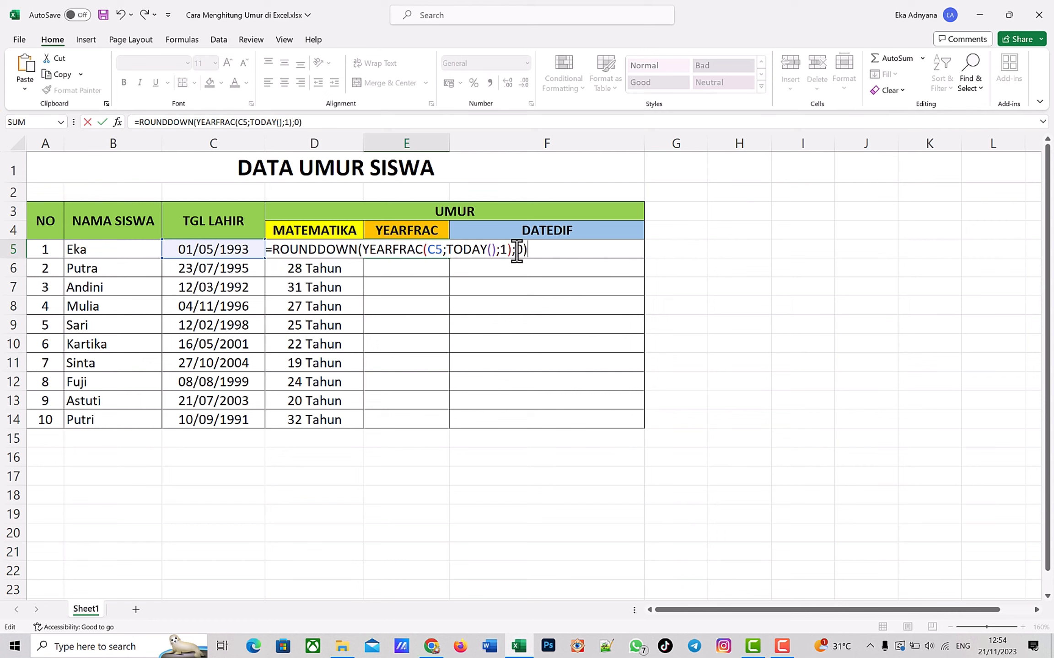
key(Return)
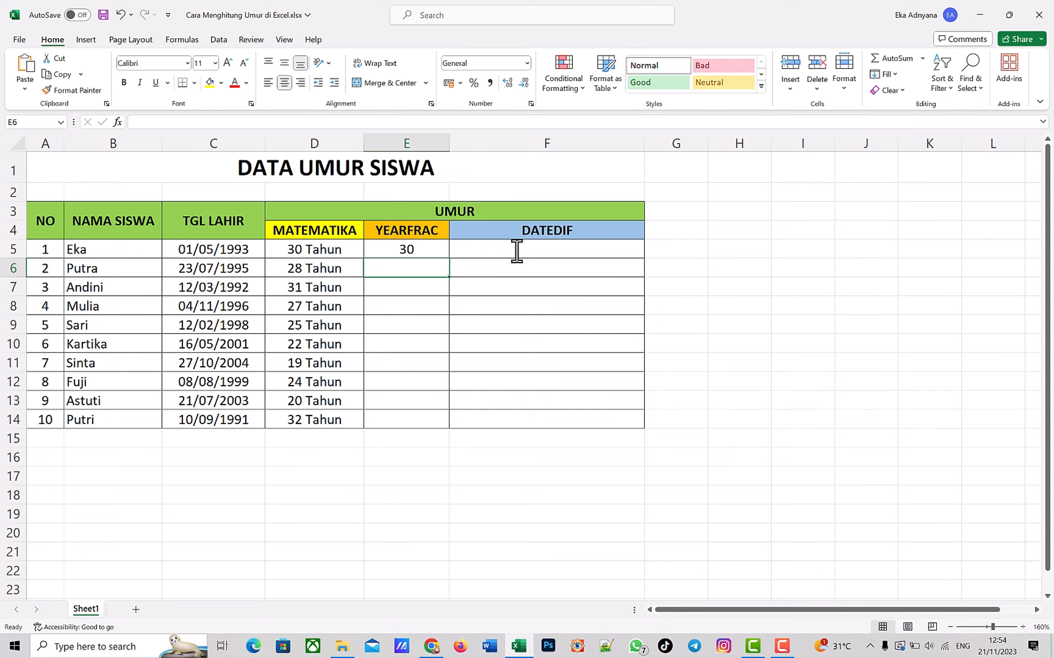
Append &" Tahun" to the formula in E5 and fill it down the YEARFRAC column through E14.
double_click(439, 249)
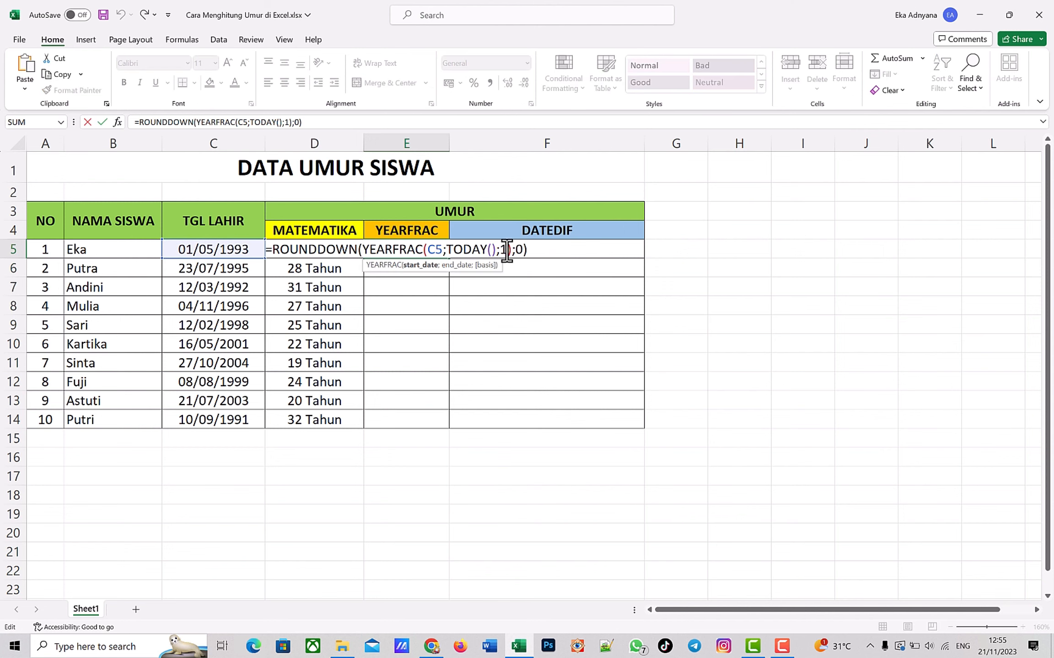
click(535, 249)
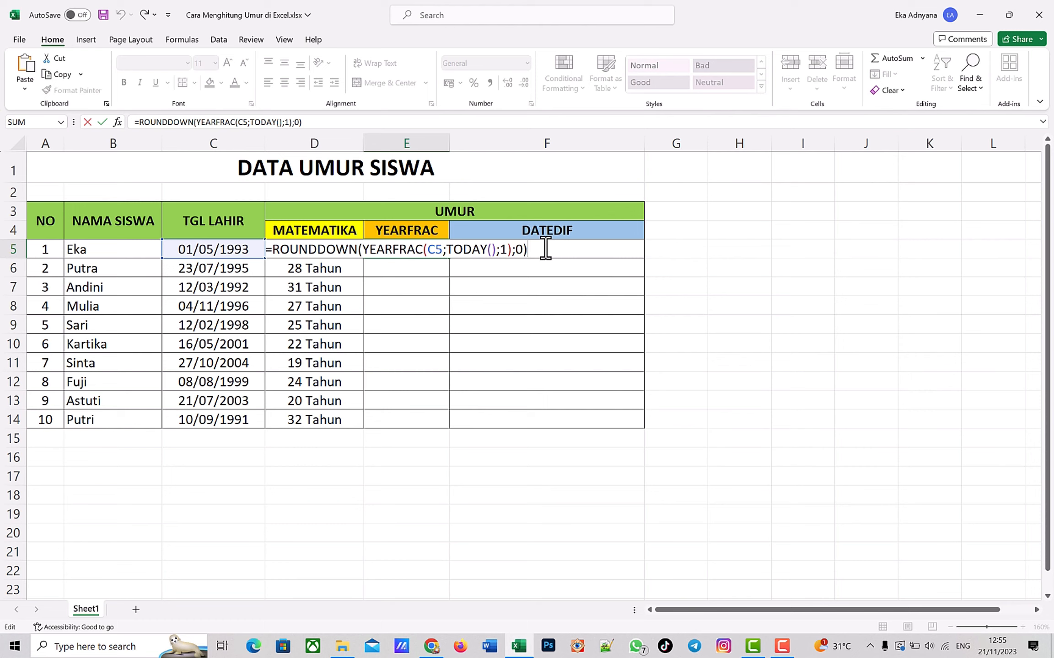
text(&" Tahu)
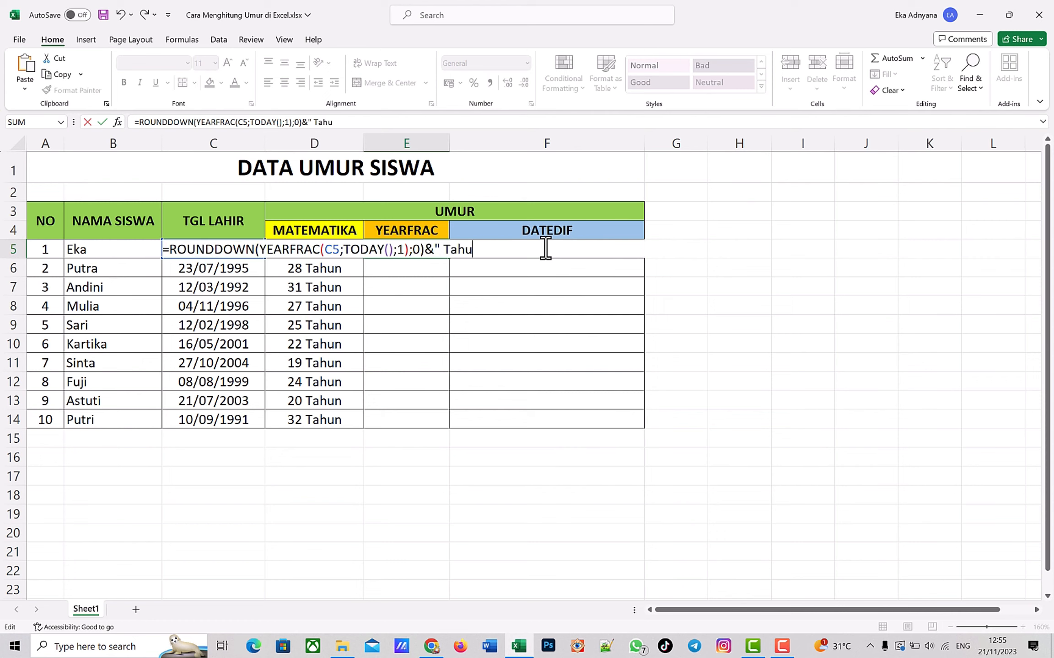
text(n")
key(Return)
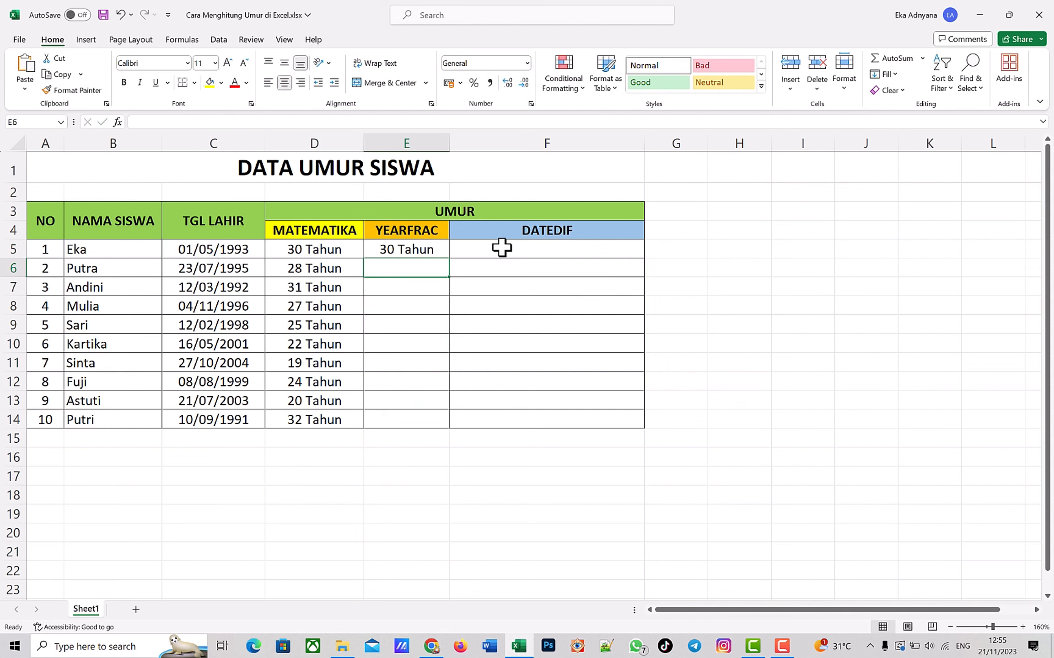
click(442, 249)
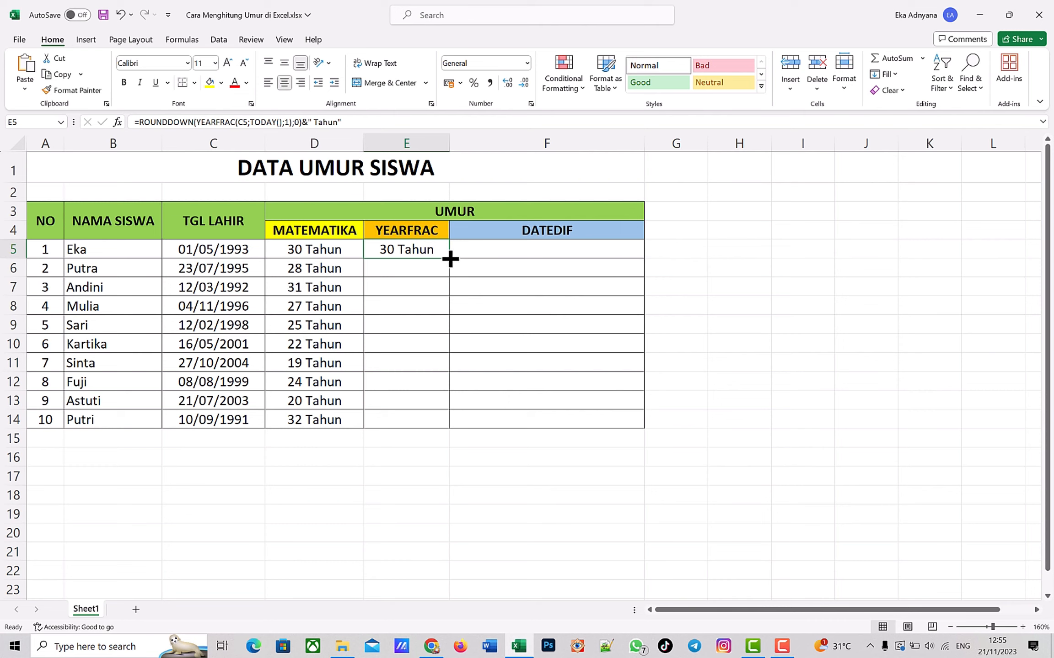
double_click(450, 259)
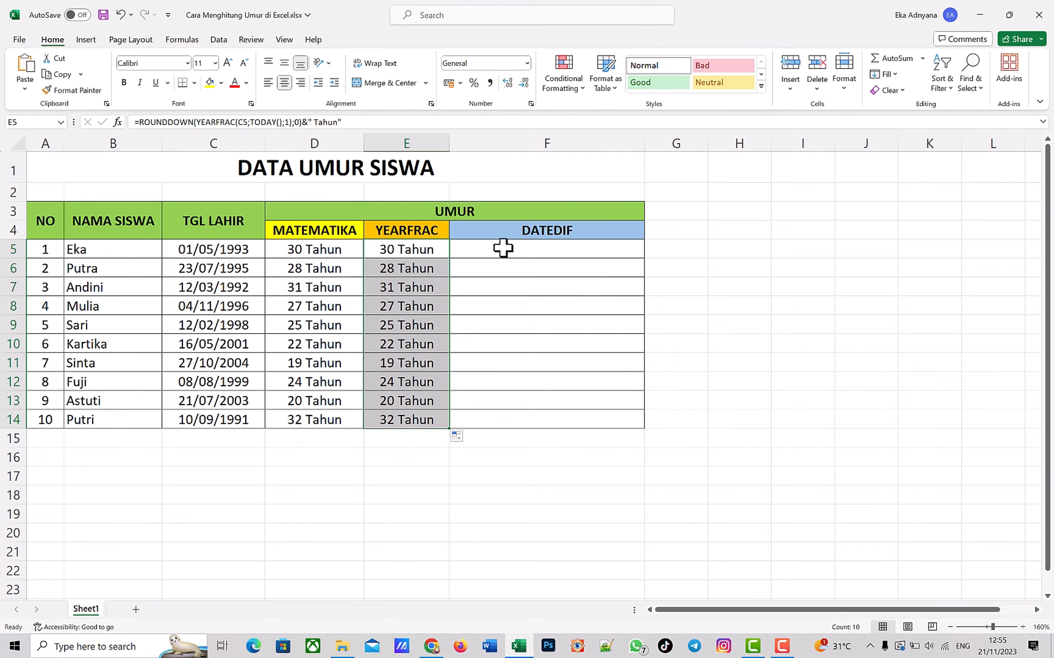
Start a DATEDIF formula in F5 with the birth date in C5 as the start date.
click(503, 248)
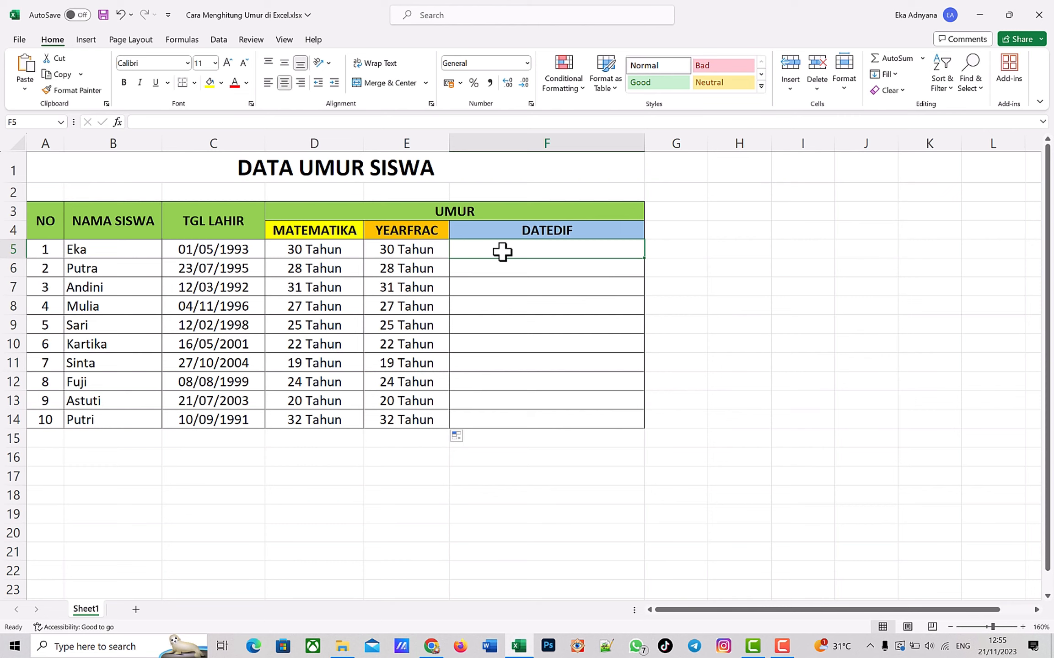
text(=)
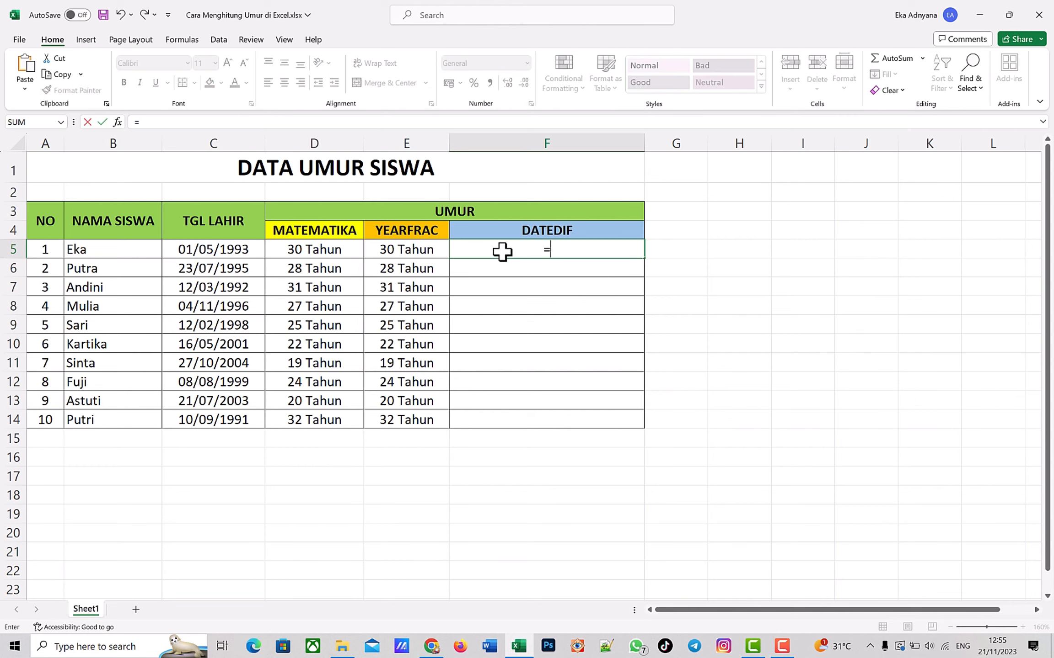
text(DAT)
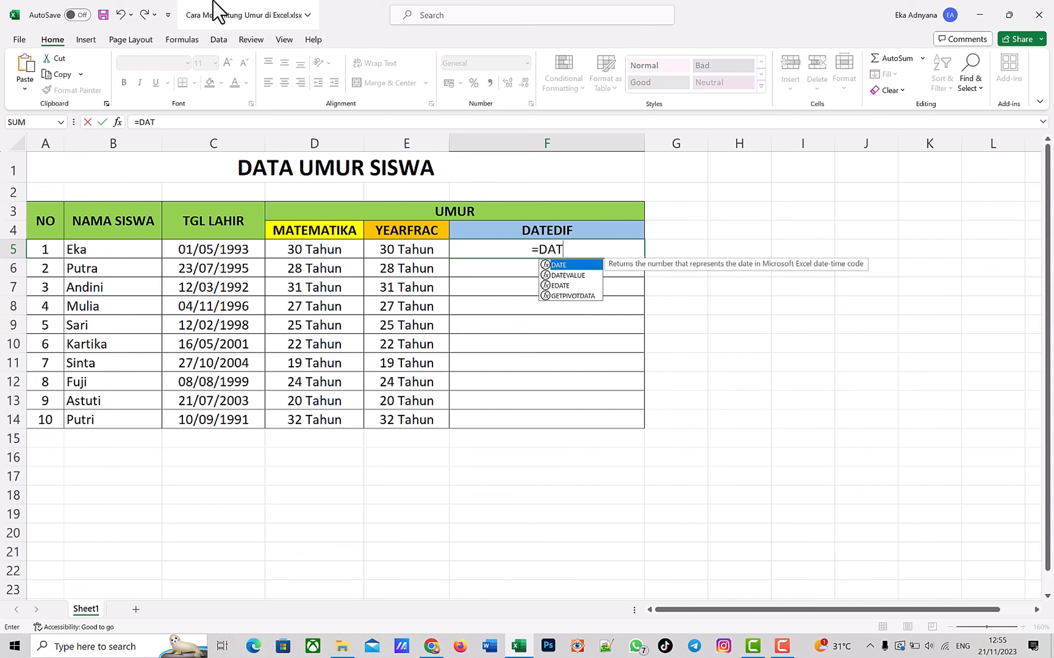
text(EIF])
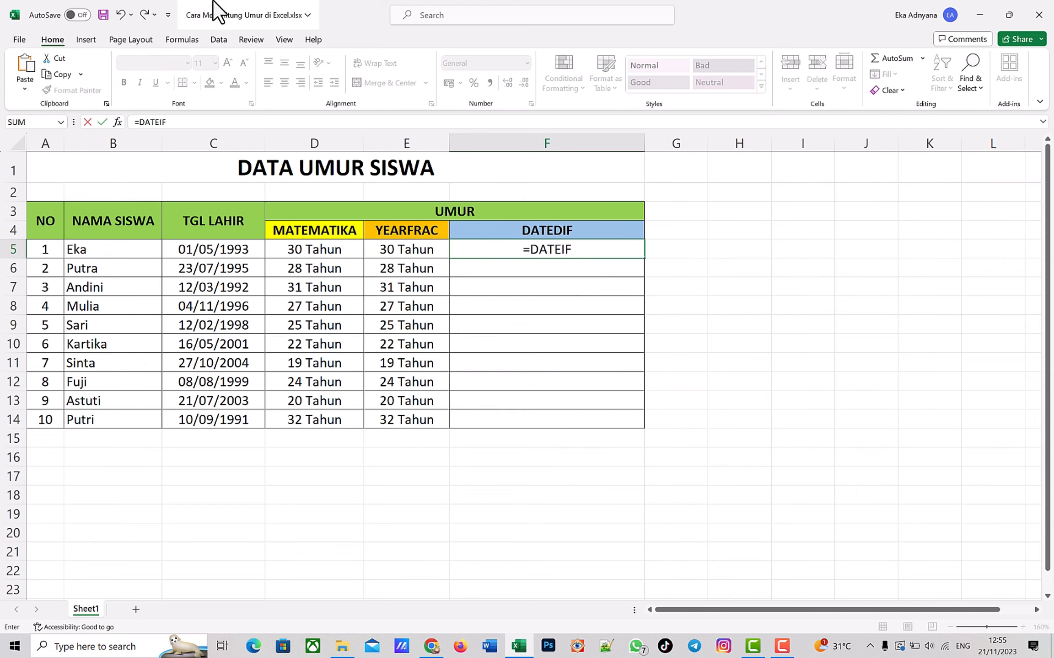
key(BackSpace)
key(BackSpace)
key(BackSpace)
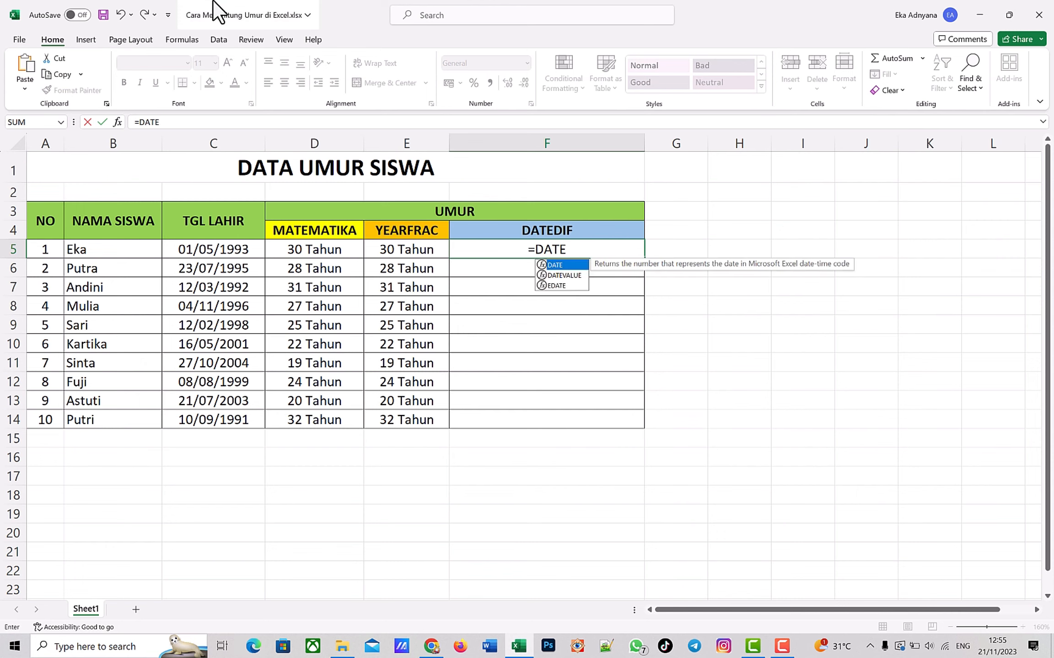
text(DIF)
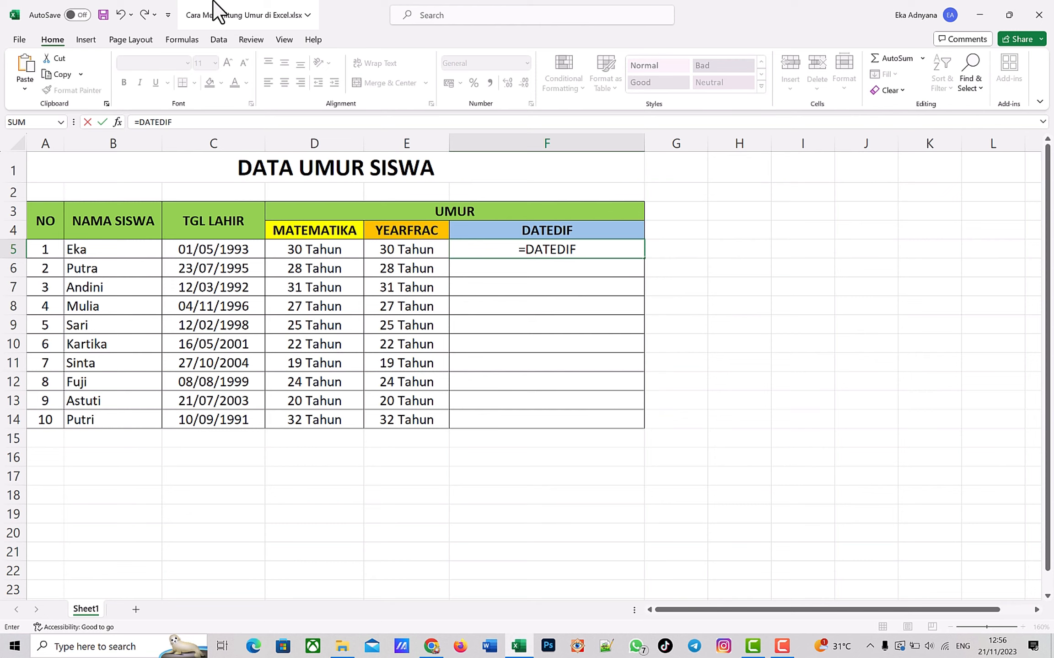
text(()
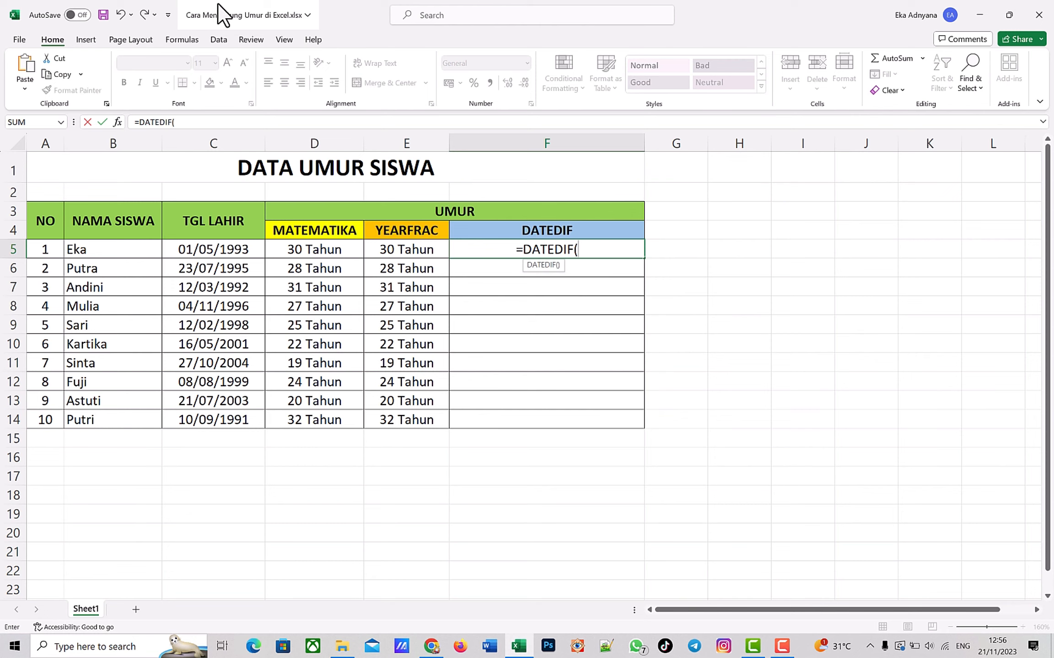
click(232, 250)
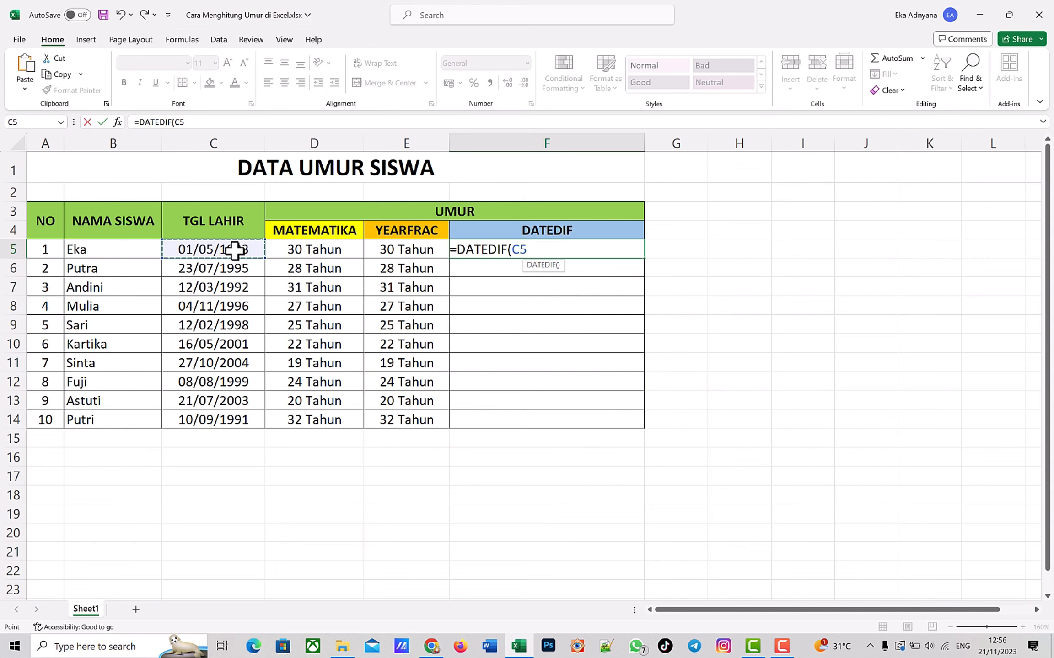
Complete the F5 formula with TODAY() as end date and unit "Y", so that it reads =DATEDIF(C5;TODAY();"Y").
text(;)
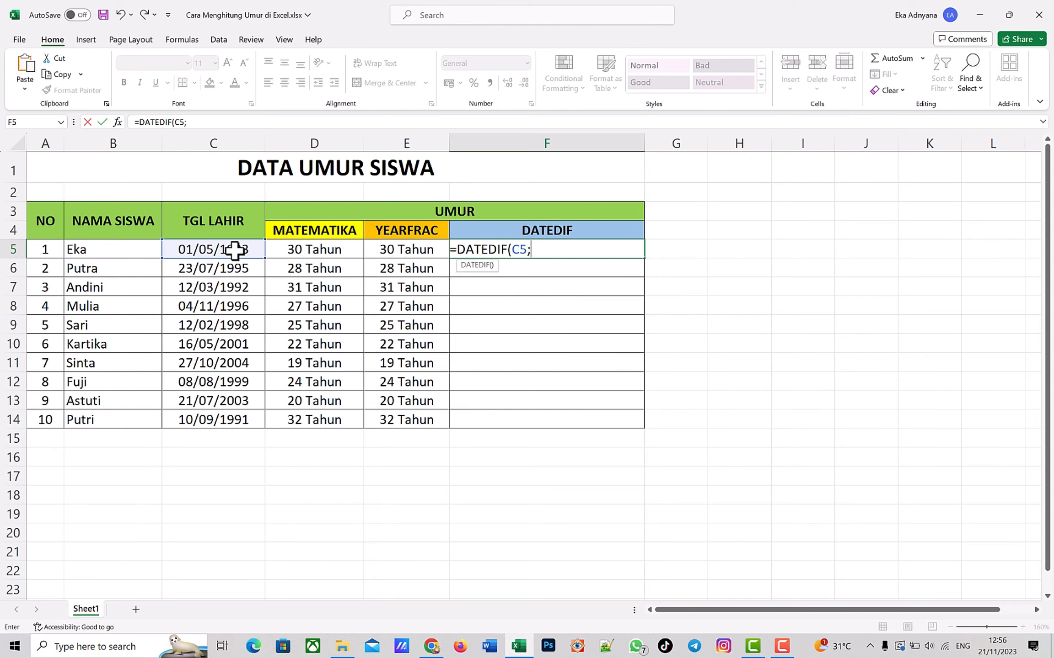
text(toda)
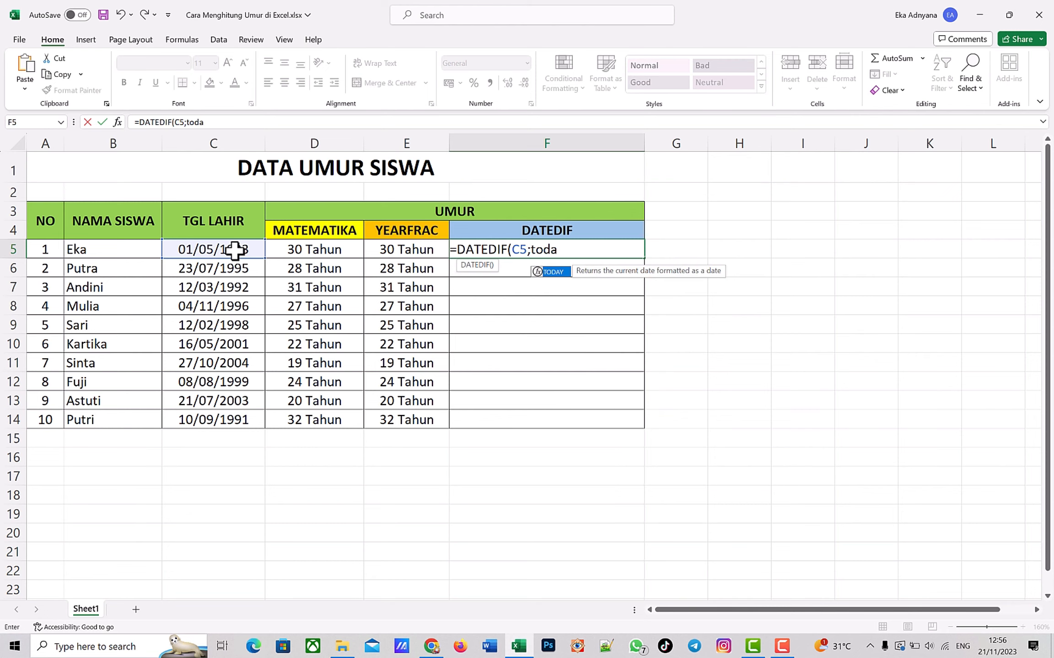
key(Tab)
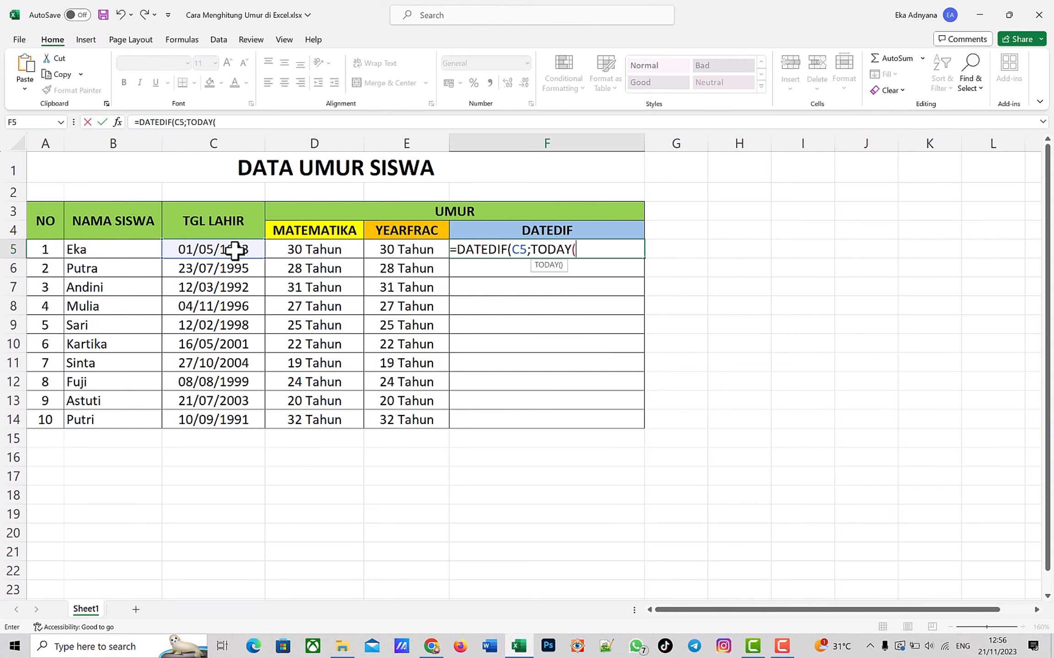
text())
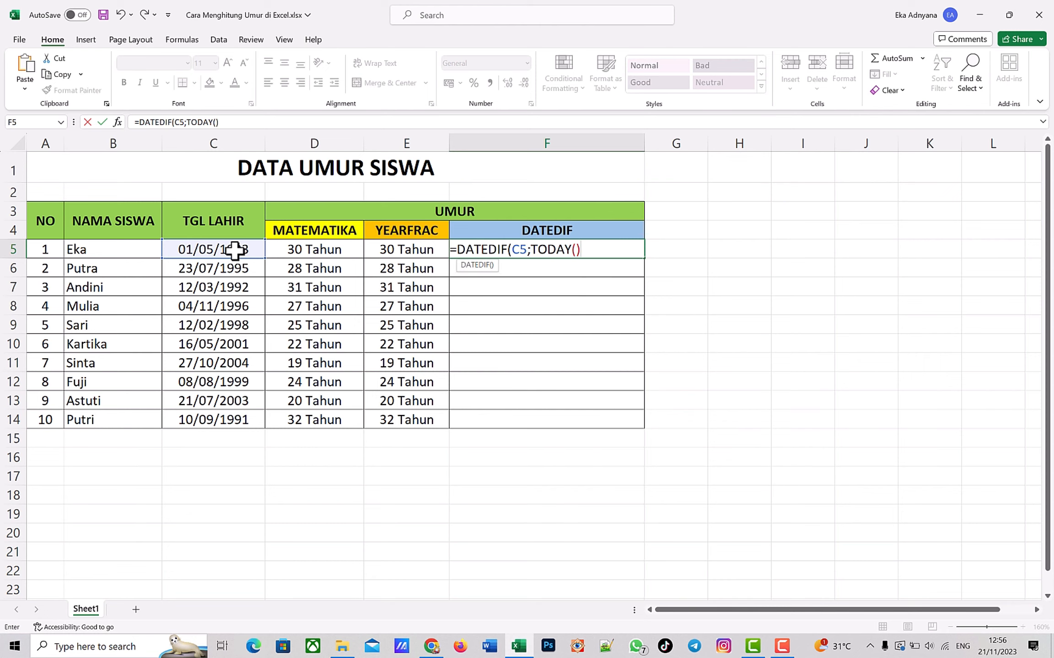
text(;)
text())
key(Return)
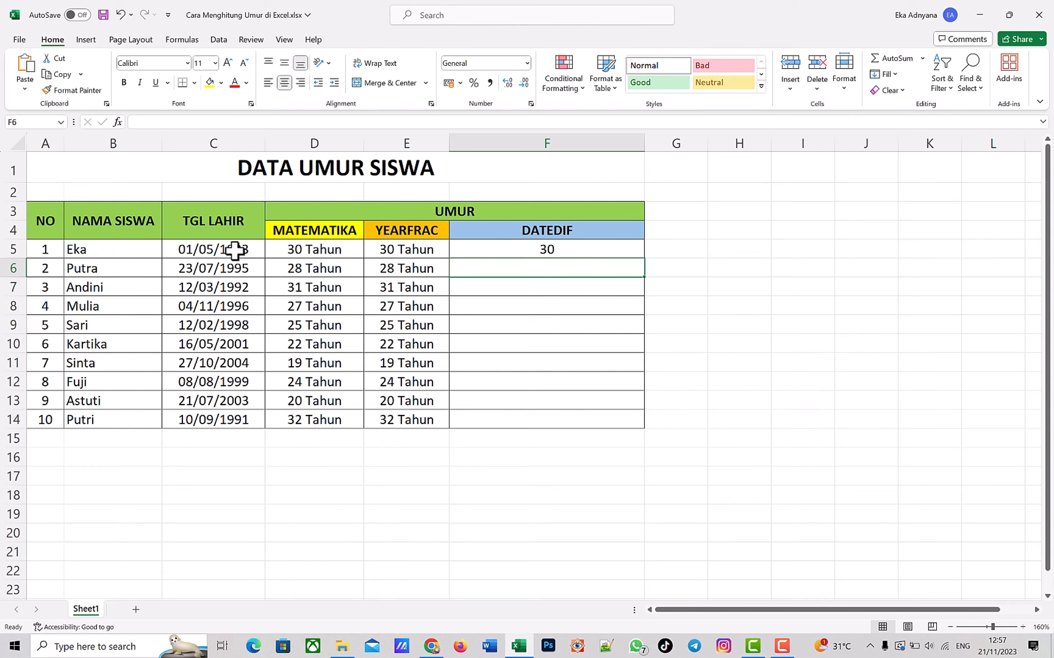
Reopen the F5 formula and append the years label &" Tahun " after the DATEDIF function.
key(Up)
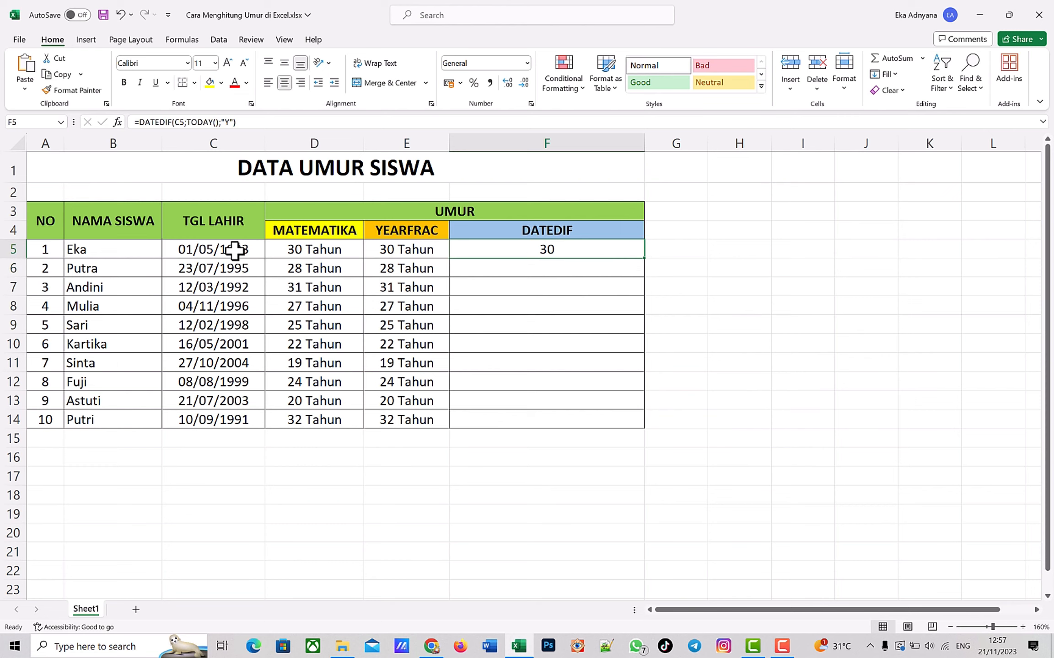
double_click(577, 251)
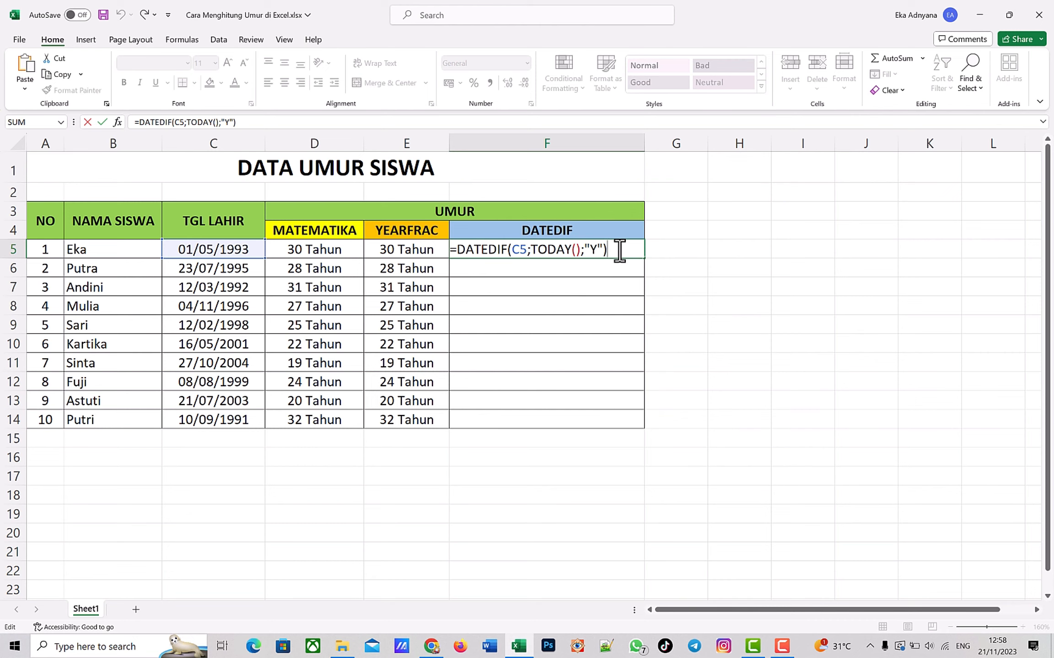
text(&" Tahu)
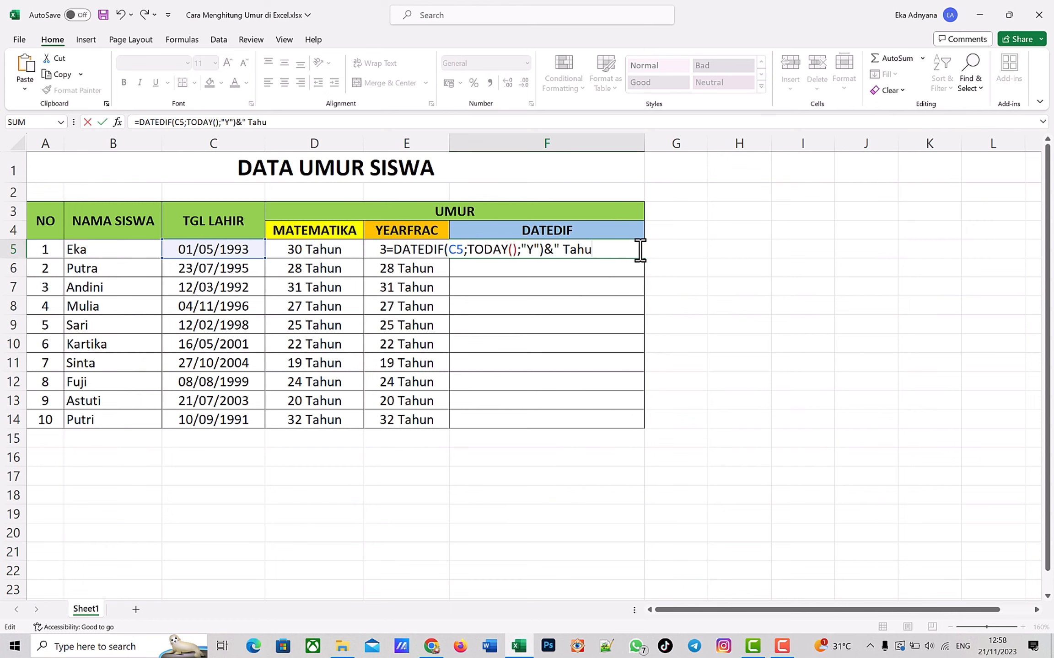
text(n)
Add the remaining months to the F5 formula by appending &DATEDIF(C5;TODAY();"YM").
text(&DAT)
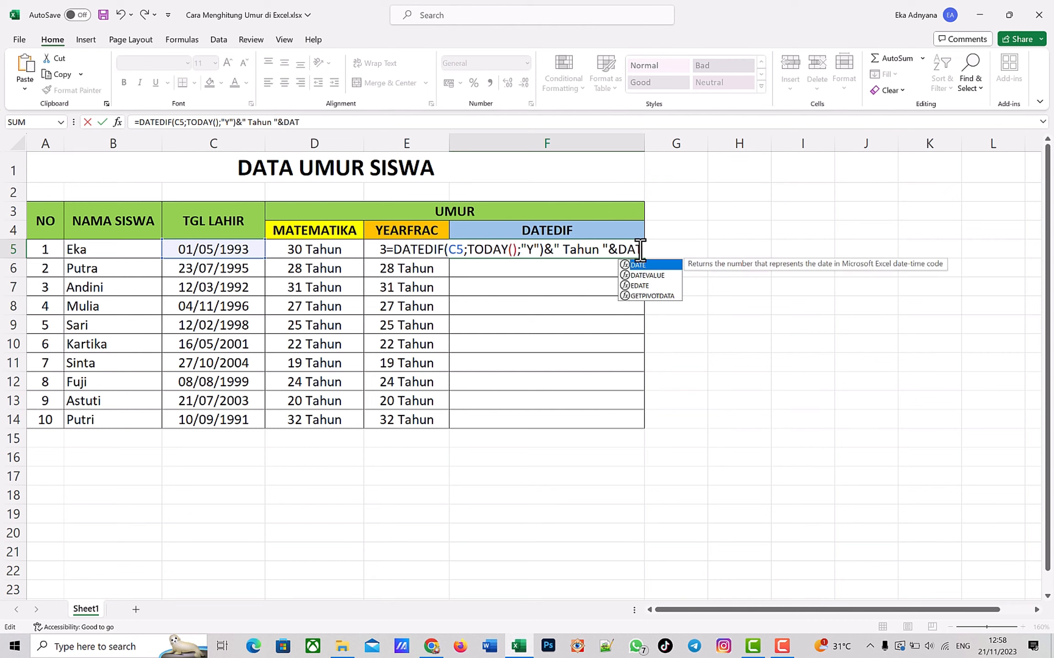
text(EDIF)
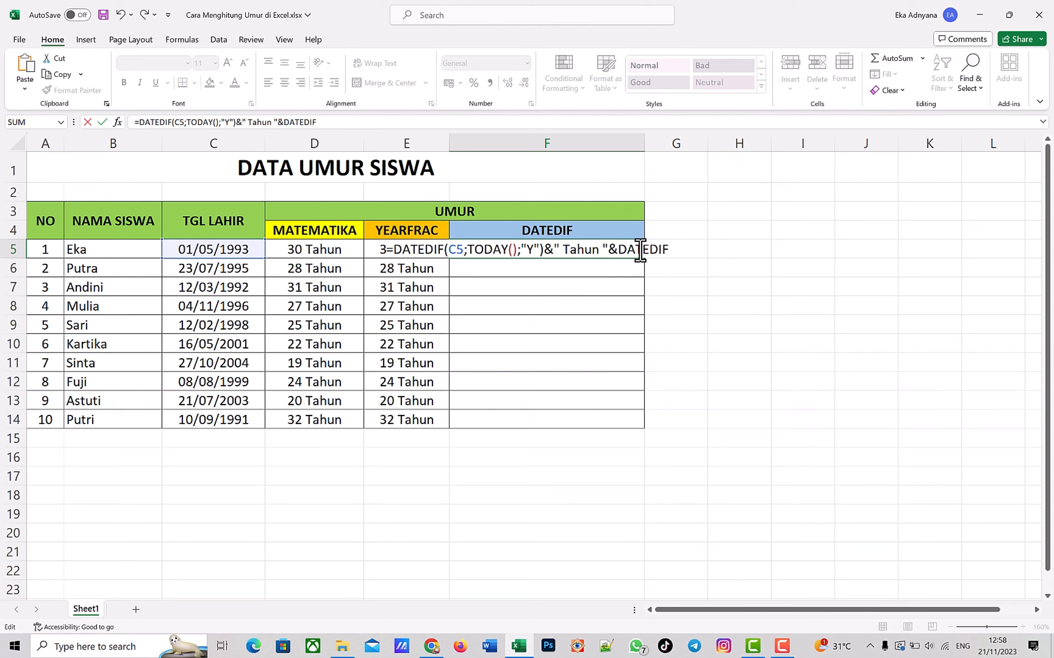
text(()
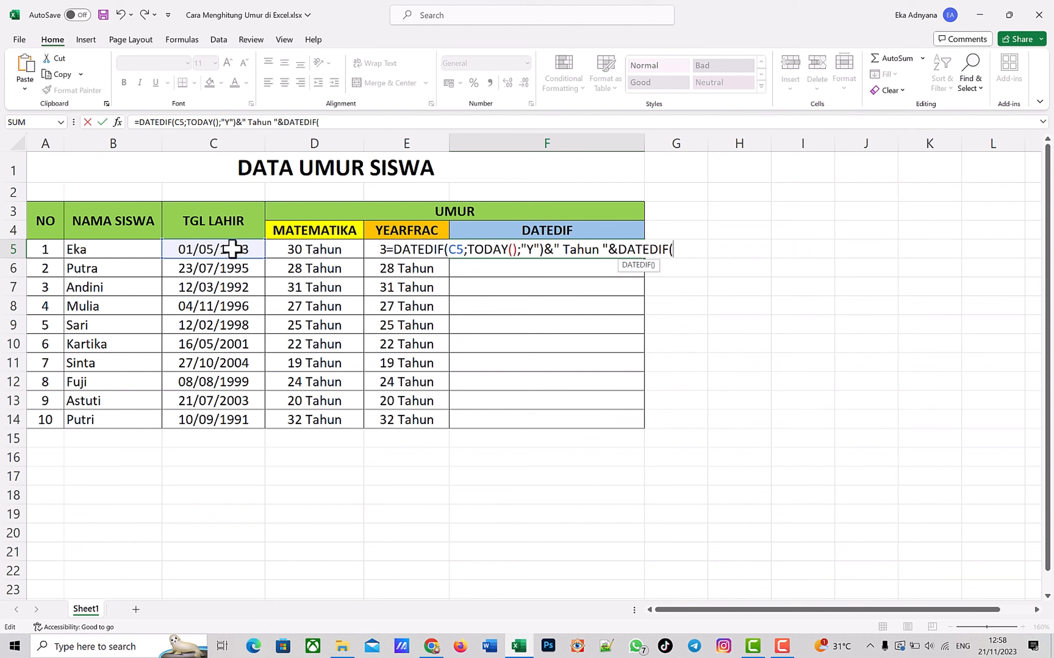
click(233, 249)
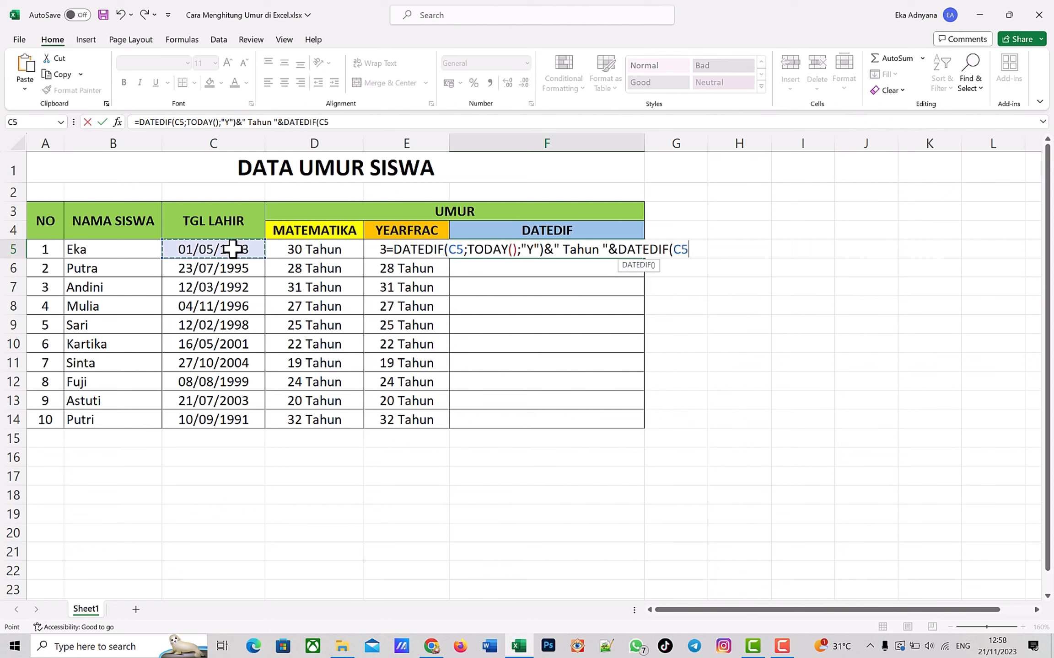
text(;toda)
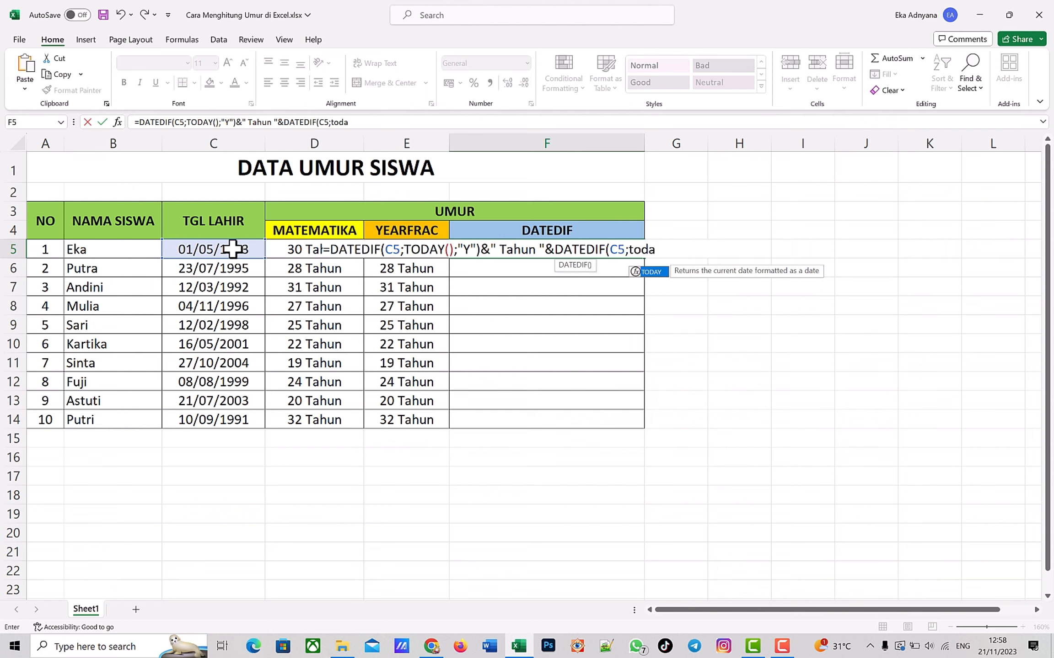
key(Tab)
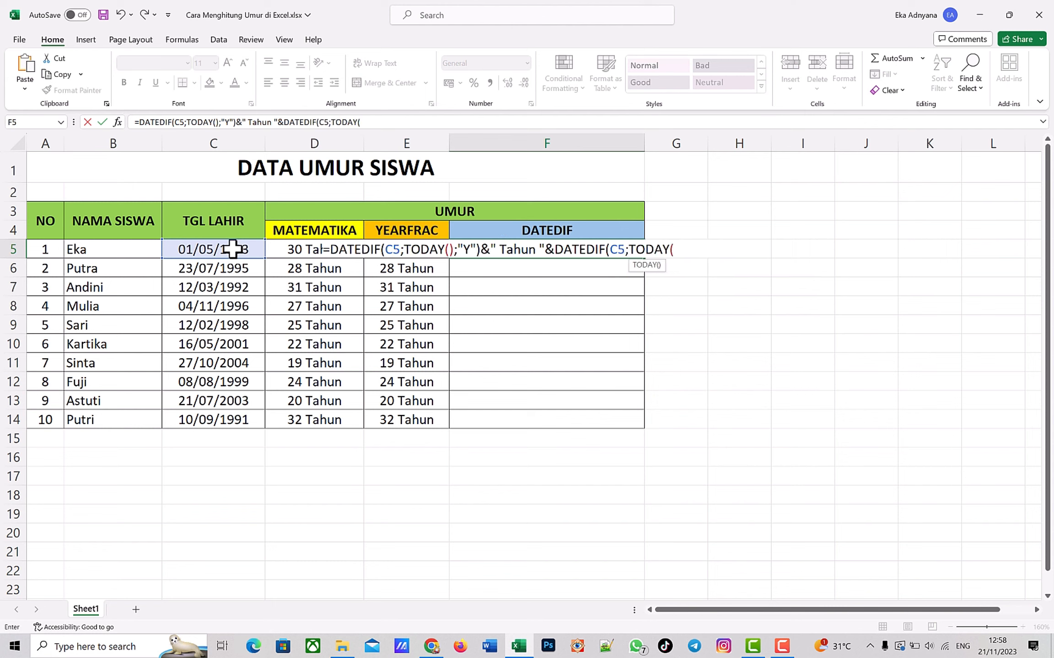
text())
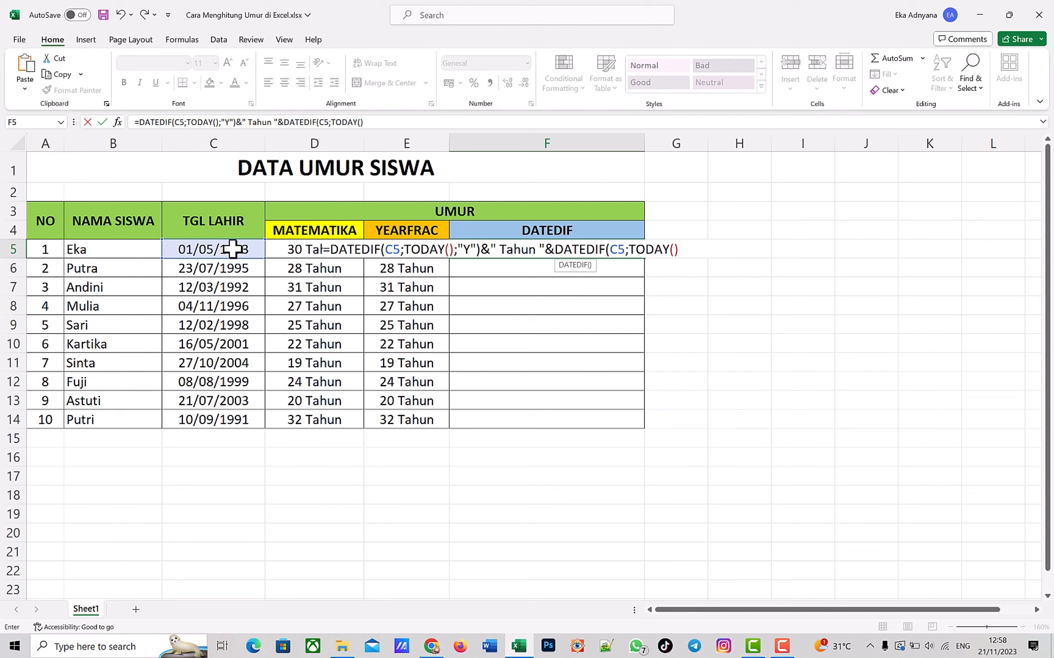
text(;)
text(YM)
text("))
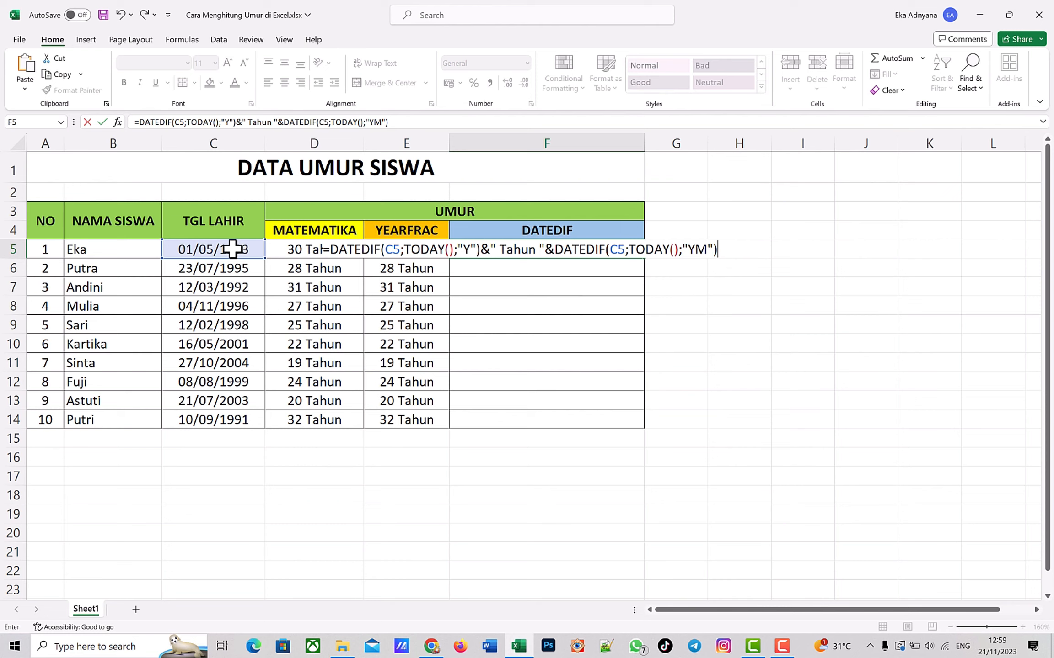
Append the months label and remaining days to the F5 formula as &" Bulan "&DATEDIF(C5;TODAY();"MD")&.
text(&" Bulan ")
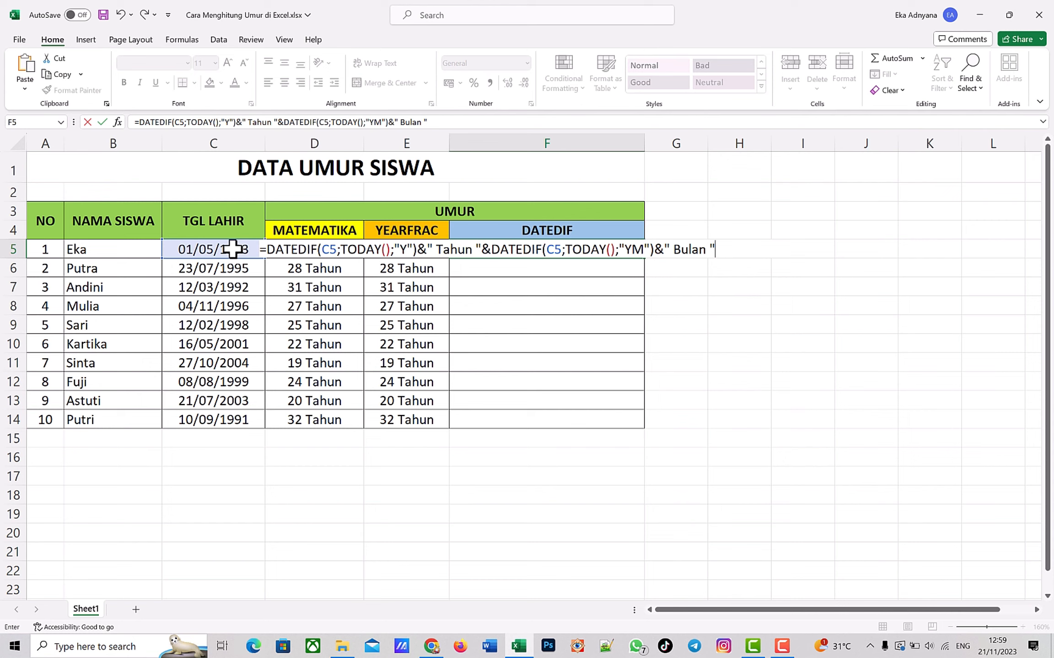
text(&DATE)
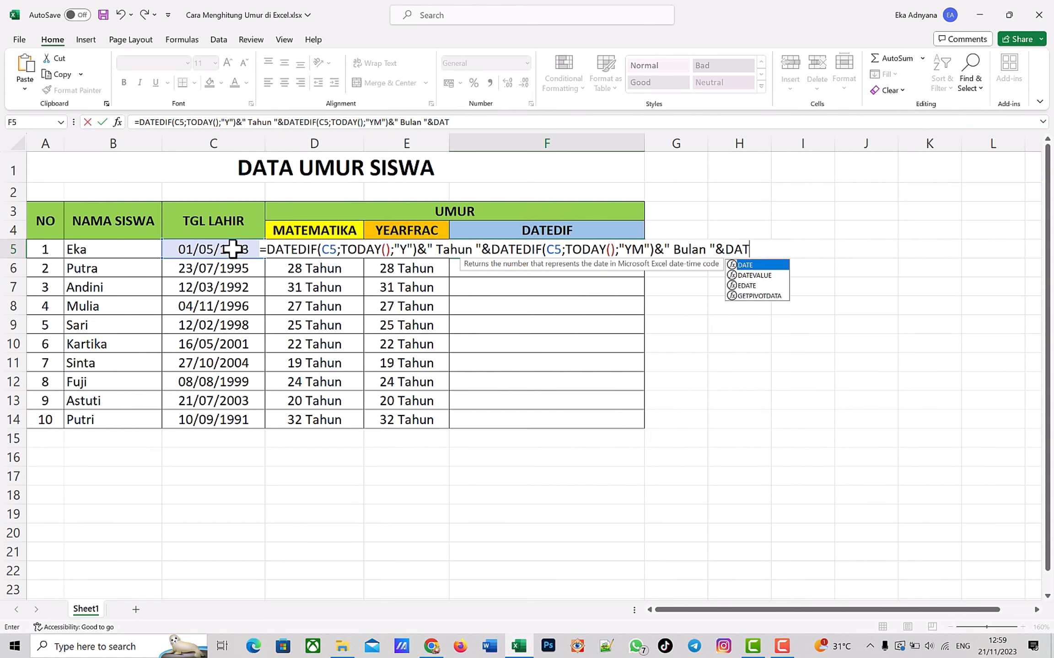
text(DIF)
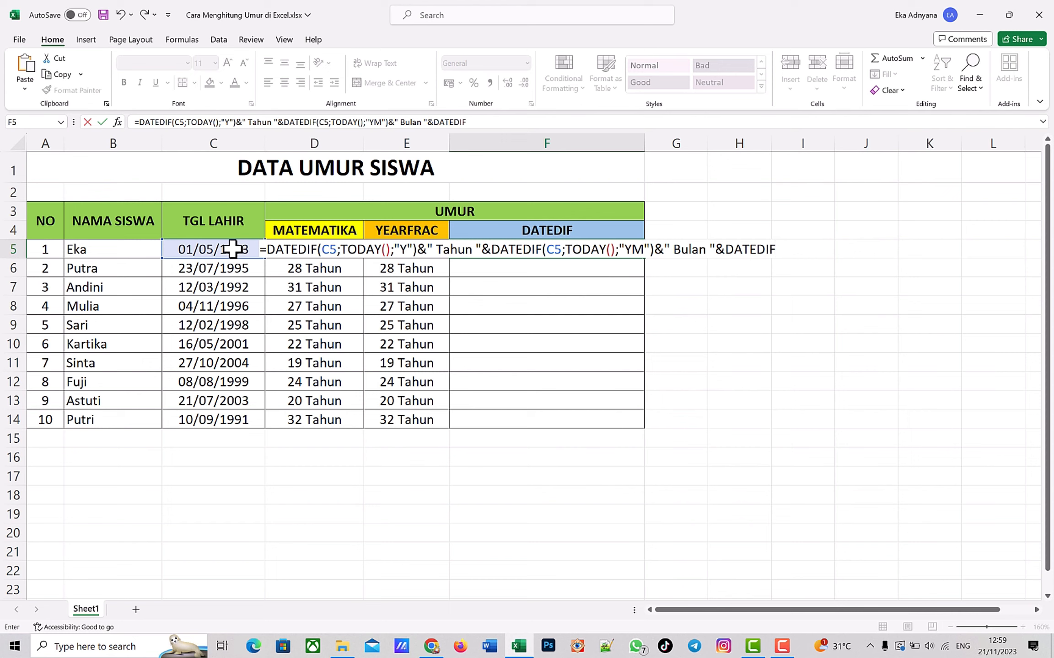
text(()
click(232, 249)
text(;)
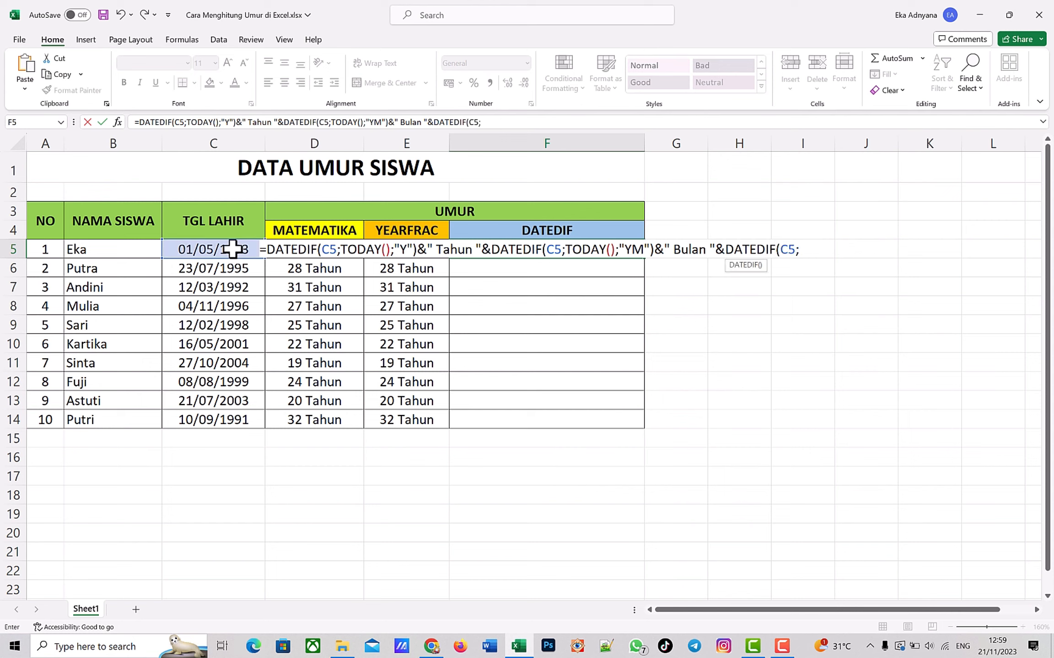
text(toda)
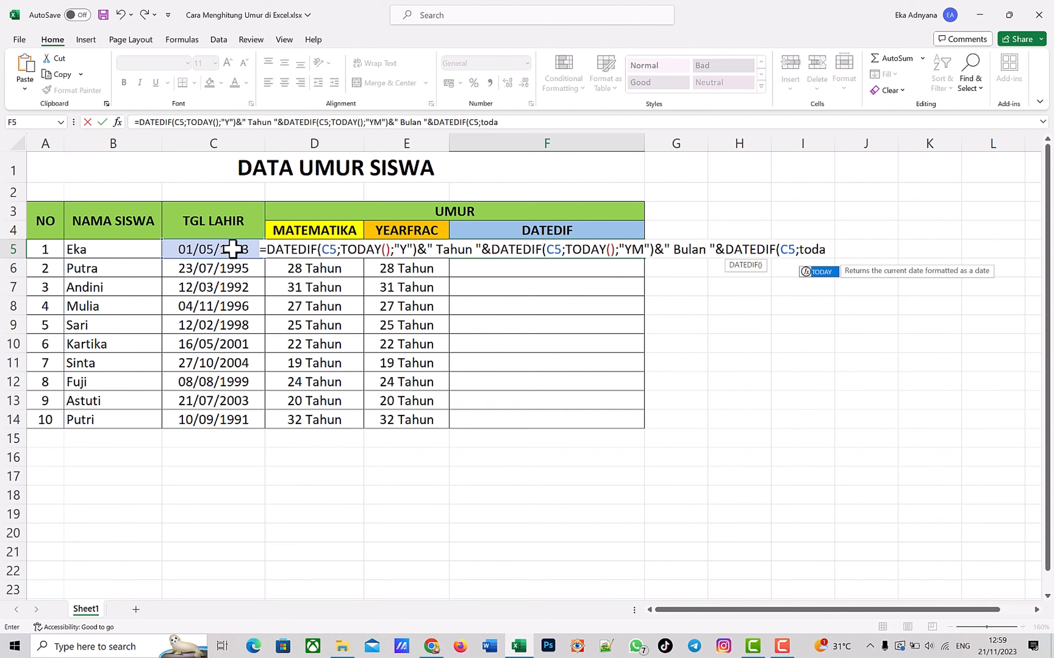
key(Tab)
text();)
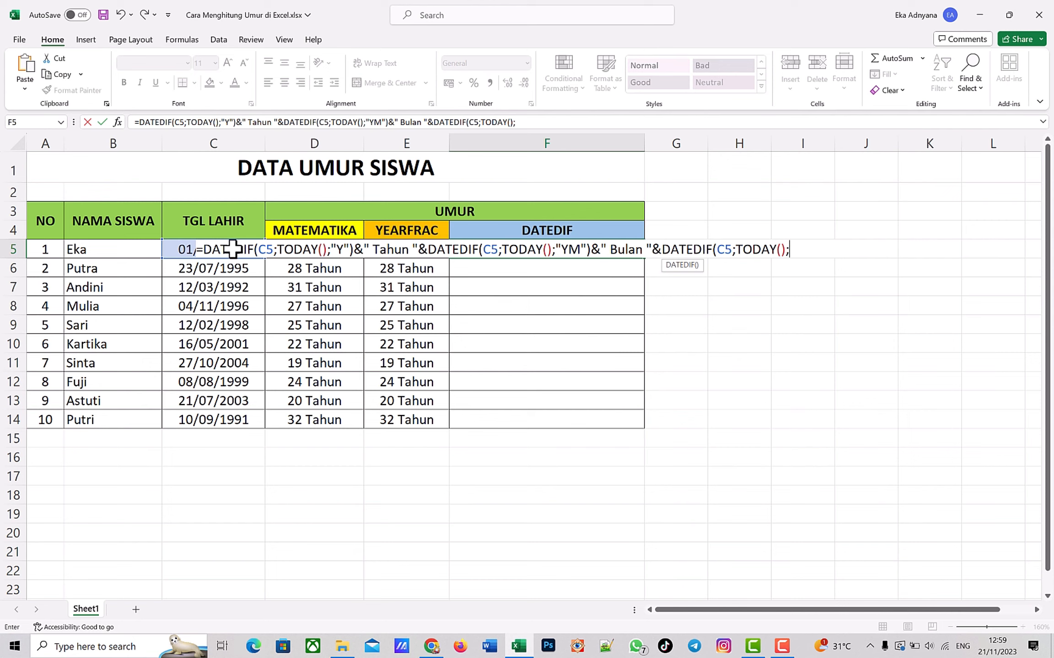
text("MD")&)
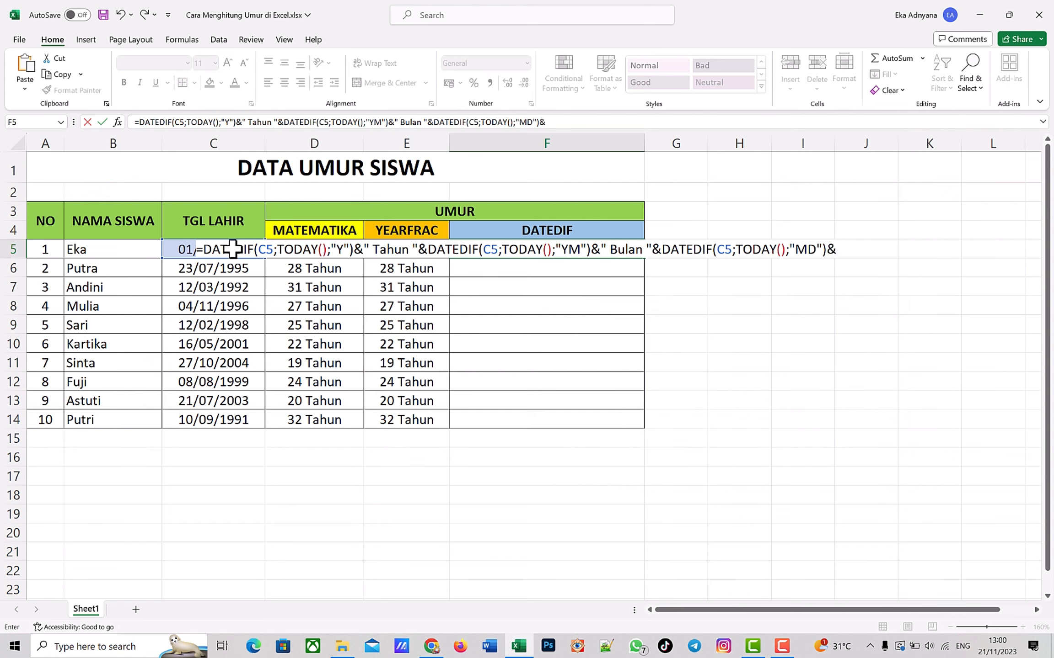
Finish the F5 formula with the days label " Hari" and fill it down the DATEDIF column through F14.
text(" Hari)
key(Return)
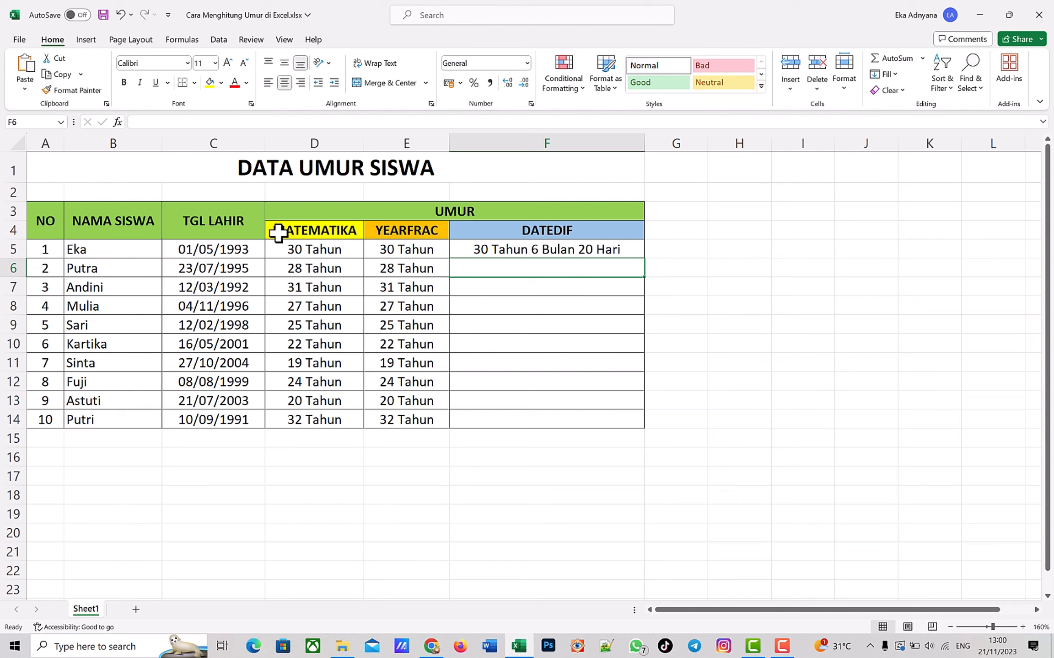
click(612, 249)
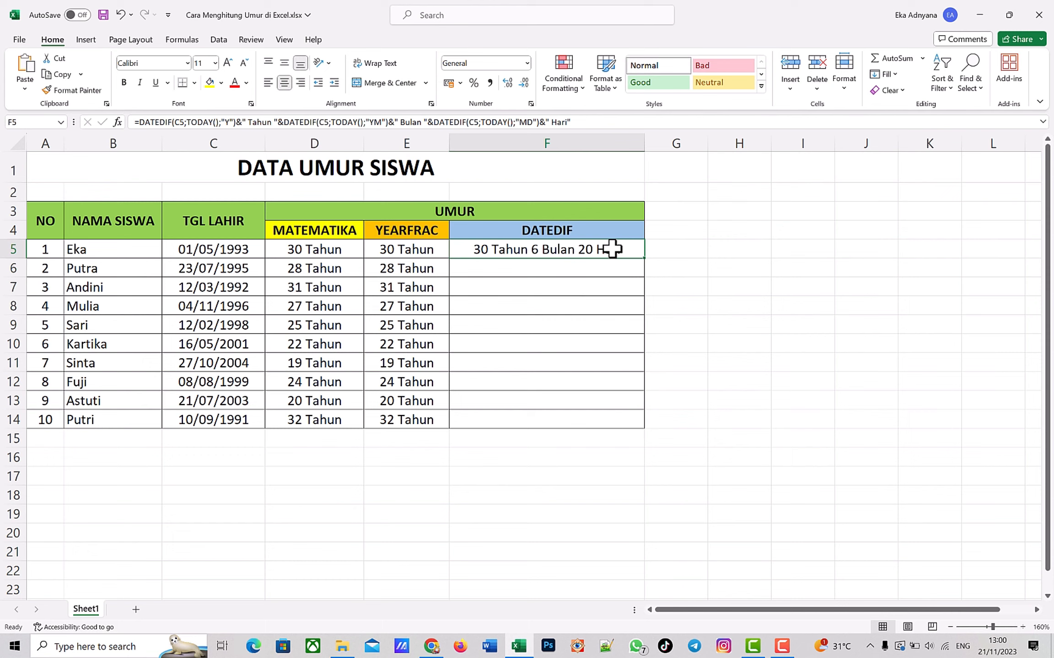
double_click(645, 261)
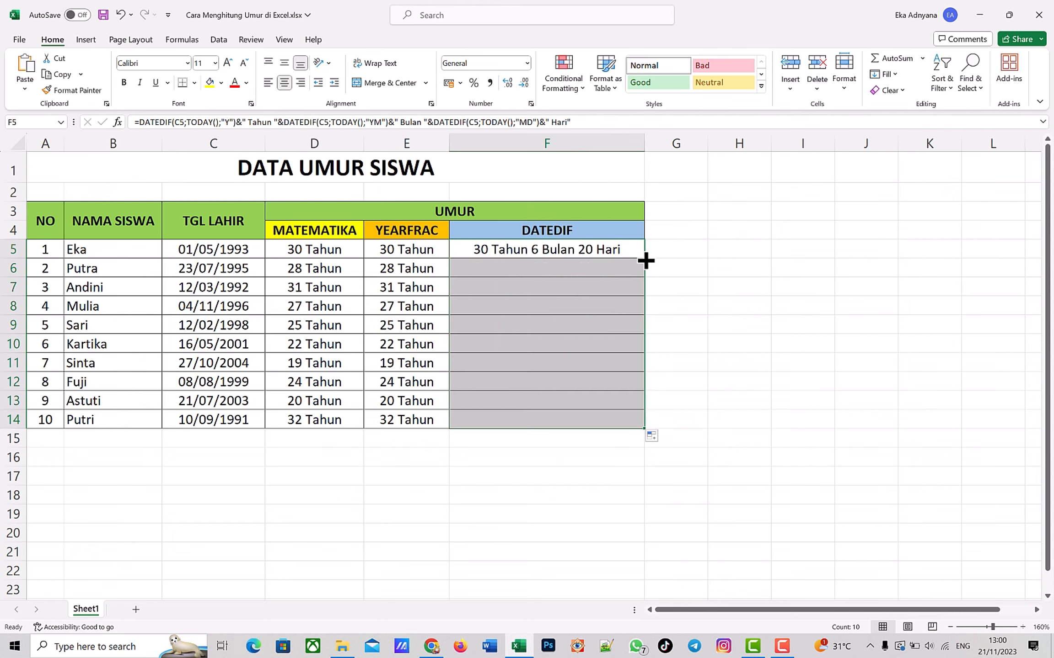
click(616, 253)
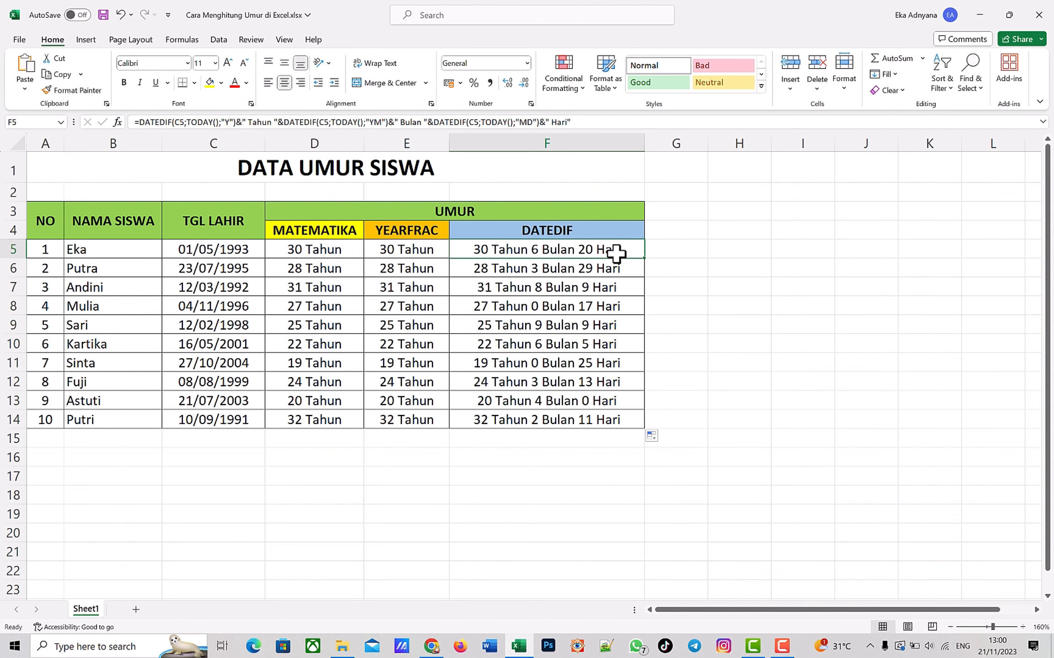